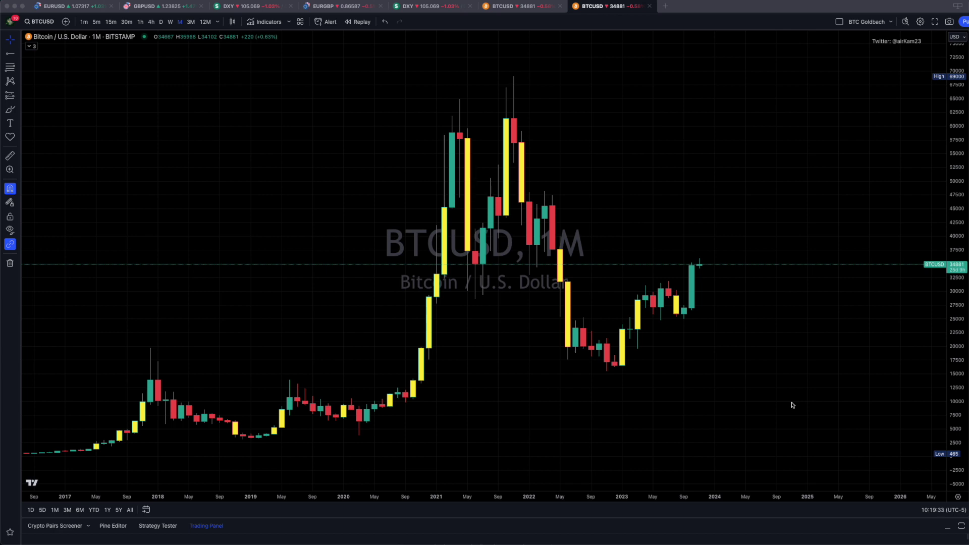
- Paste the Powers of 3 table image onto the BTCUSD chart and place it in the empty area above the 2018–2019 candles
{"action": "left_click", "coordinate": [619, 190]}
{"action": "key", "text": "super+v"}
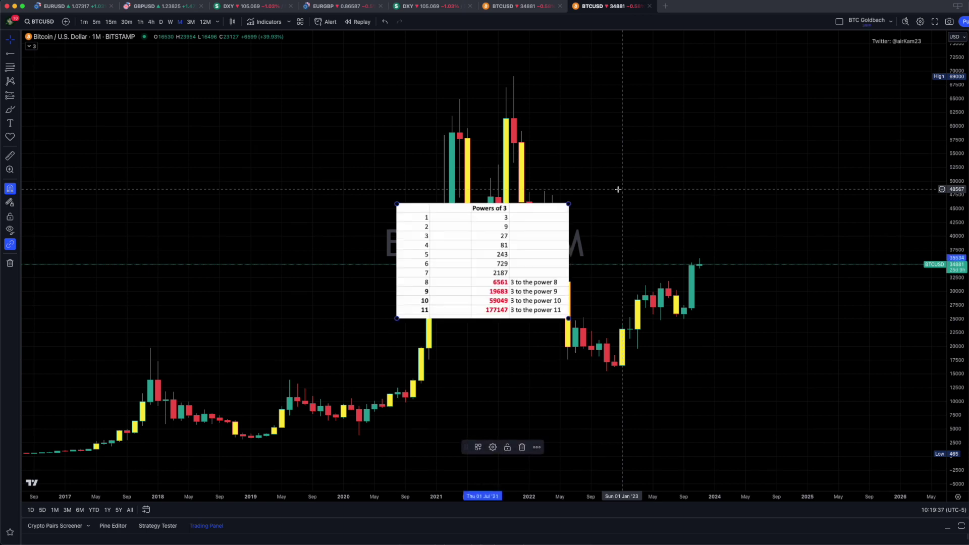
{"action": "left_click_drag", "start_coordinate": [532, 234], "coordinate": [280, 112]}
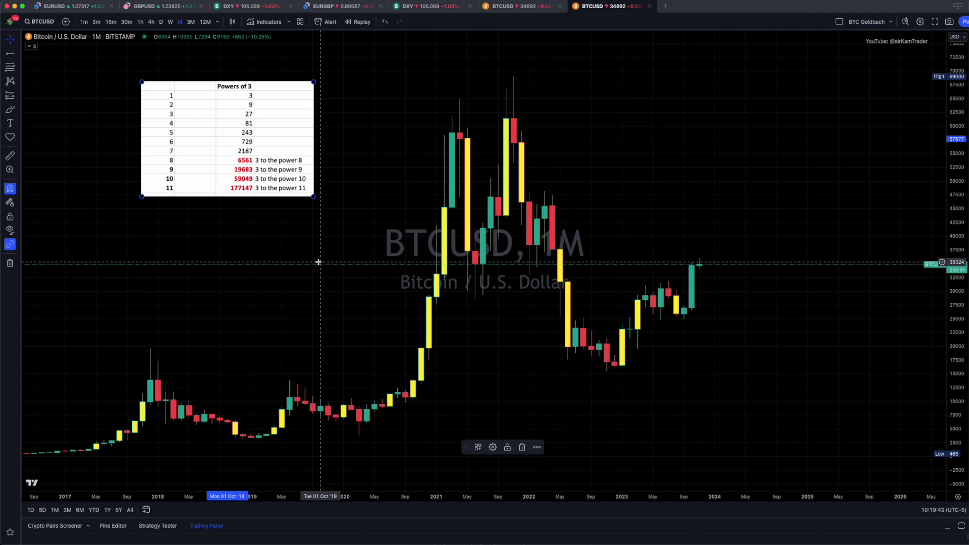
- Place a horizontal line at the 6561 price level on the monthly chart
{"action": "scroll", "coordinate": [318, 262], "scroll_direction": "left", "scroll_amount": 3}
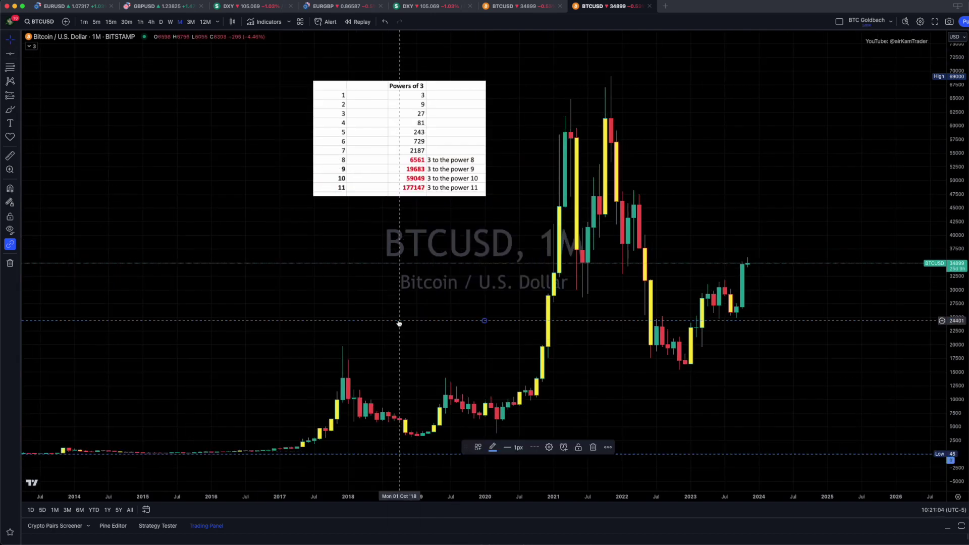
{"action": "left_click", "coordinate": [551, 327]}
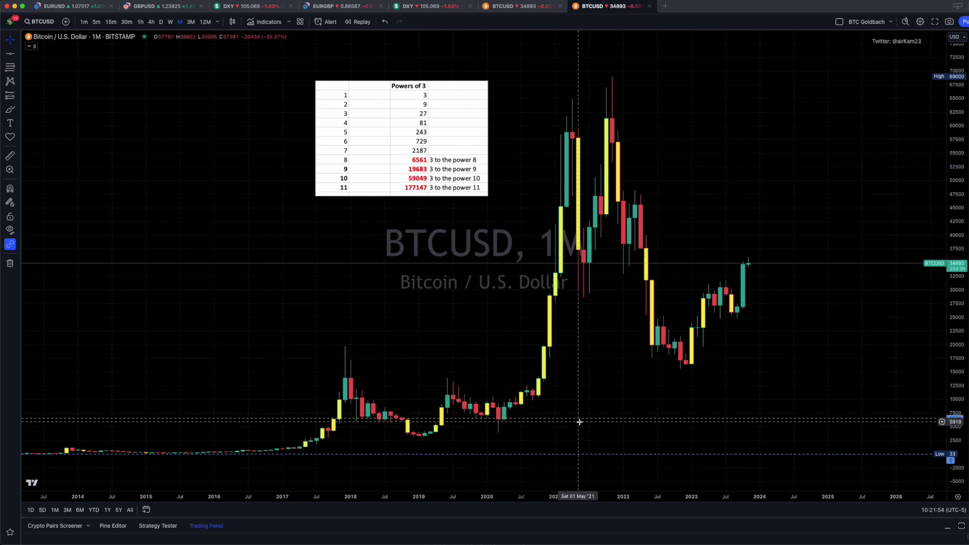
{"action": "scroll", "coordinate": [529, 422], "scroll_direction": "down", "scroll_amount": 3}
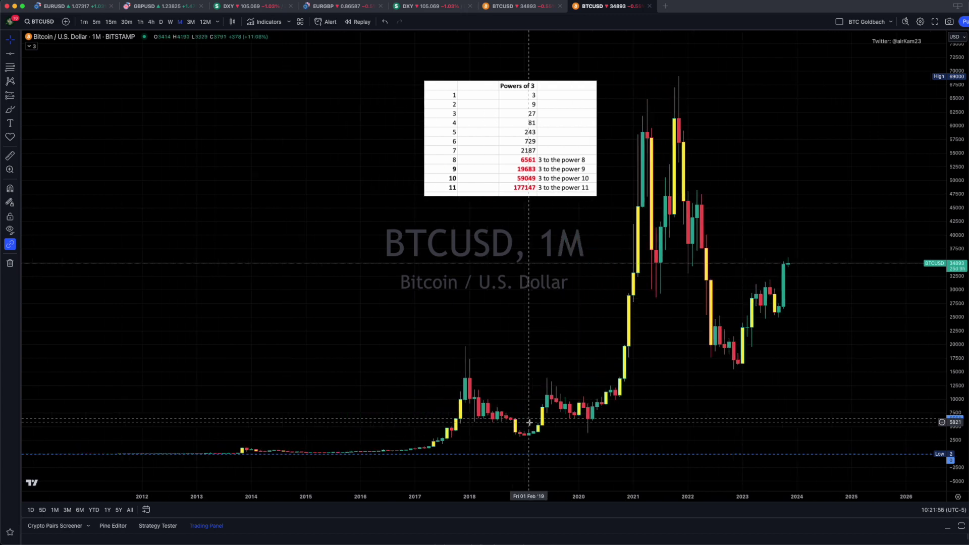
{"action": "scroll", "coordinate": [529, 422], "scroll_direction": "up", "scroll_amount": 5}
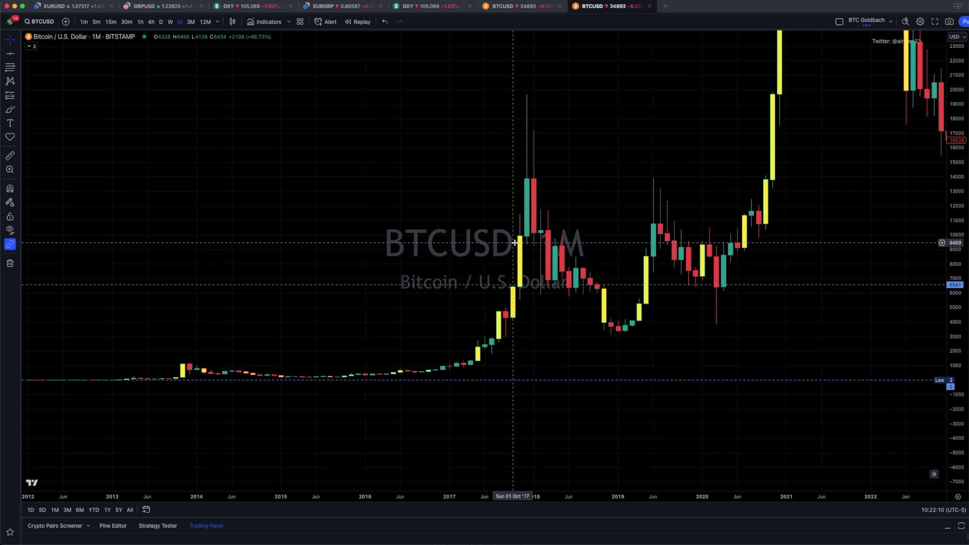
- Show the dmn's ICT AMD-Goldbach indicator and accept its settings with PO3 number 6561
{"action": "left_click", "coordinate": [30, 46]}
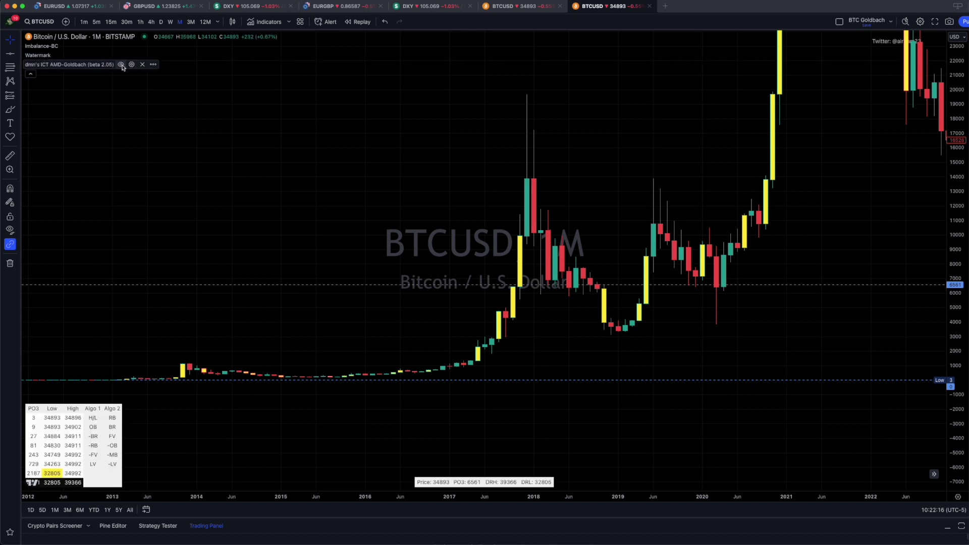
{"action": "left_click", "coordinate": [132, 65]}
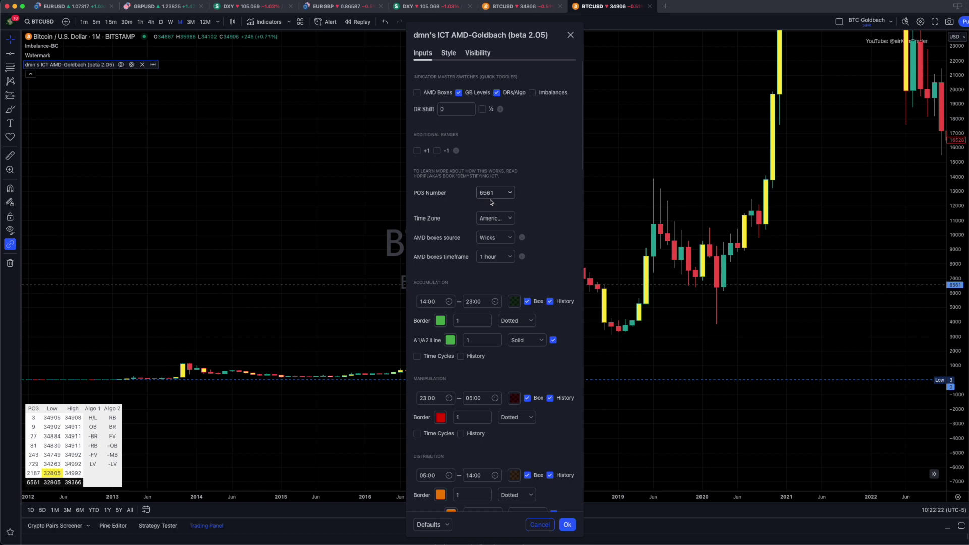
{"action": "left_click", "coordinate": [568, 524]}
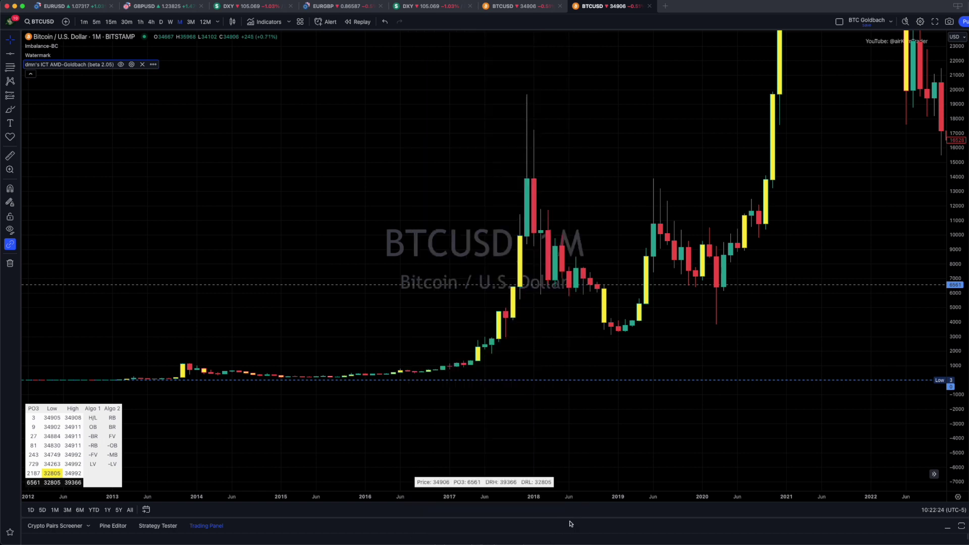
- Start a bar replay at the October 2017 candle and switch the chart to the 12-month timeframe
{"action": "left_click", "coordinate": [362, 22]}
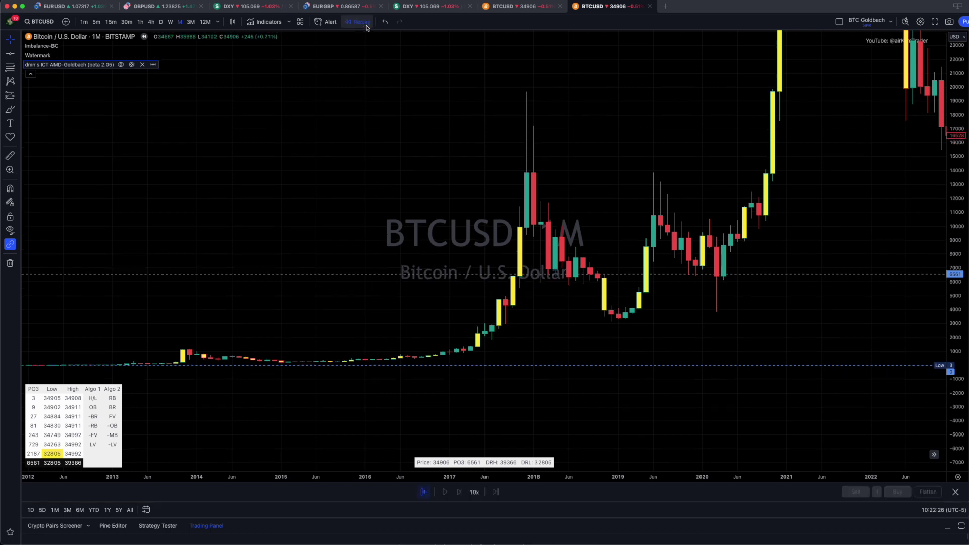
{"action": "left_click", "coordinate": [519, 144]}
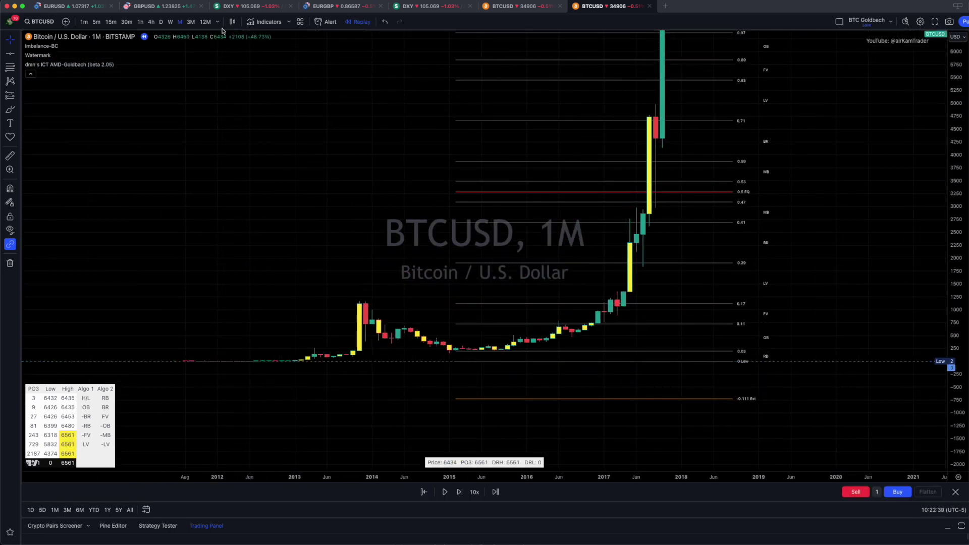
{"action": "left_click", "coordinate": [217, 22]}
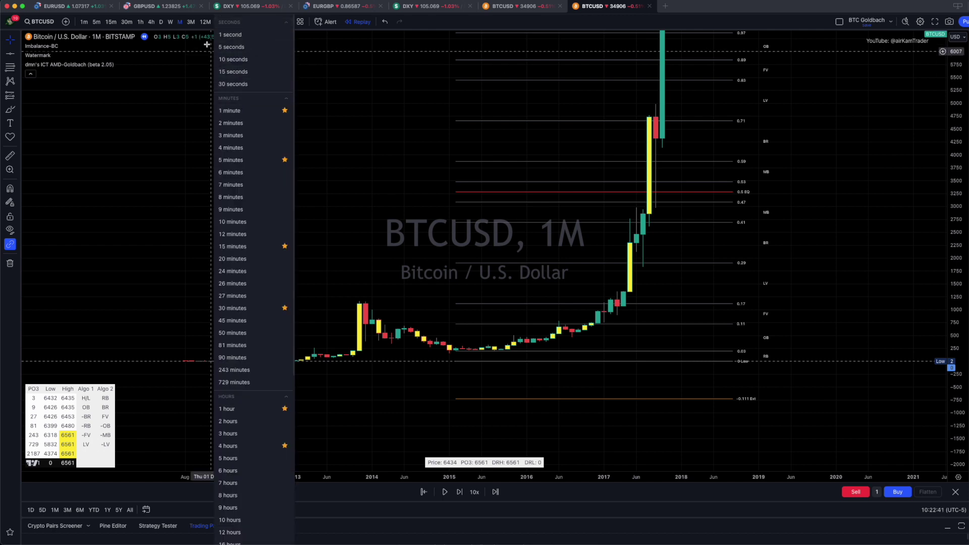
{"action": "left_click", "coordinate": [204, 26]}
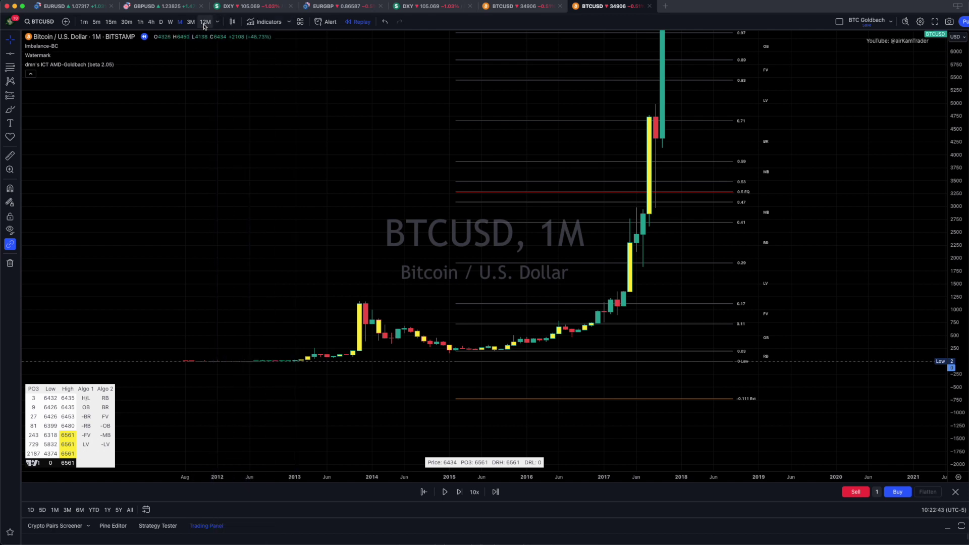
- Draw a rectangle over the price zone of the red 2014 yearly candle
{"action": "scroll", "coordinate": [274, 84], "scroll_direction": "up", "scroll_amount": 3}
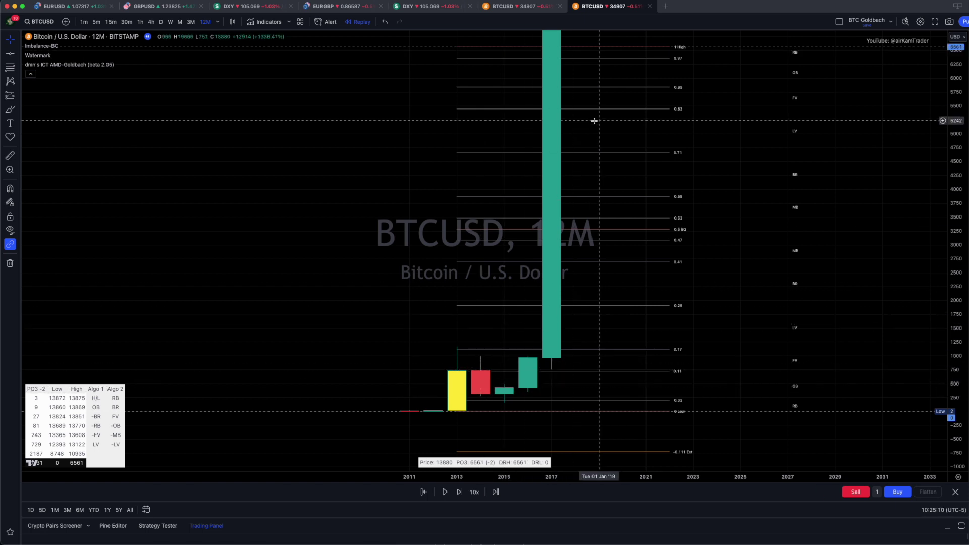
{"action": "scroll", "coordinate": [615, 114], "scroll_direction": "down", "scroll_amount": 1}
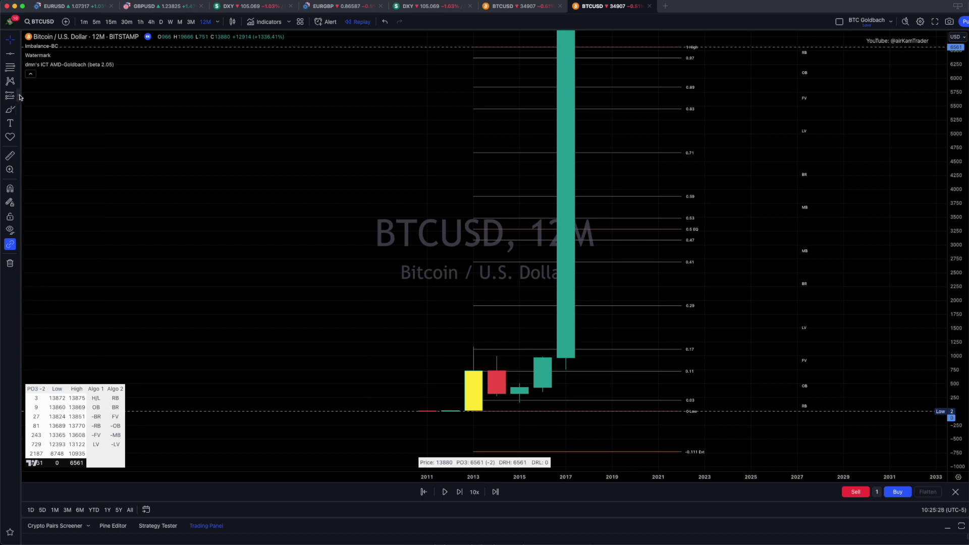
{"action": "mouse_move", "coordinate": [19, 97]}
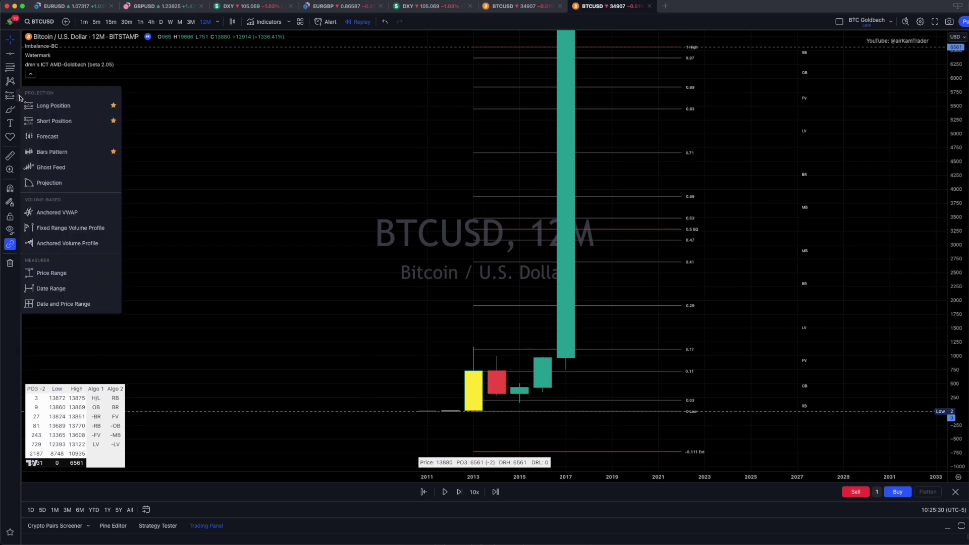
{"action": "left_click", "coordinate": [45, 235]}
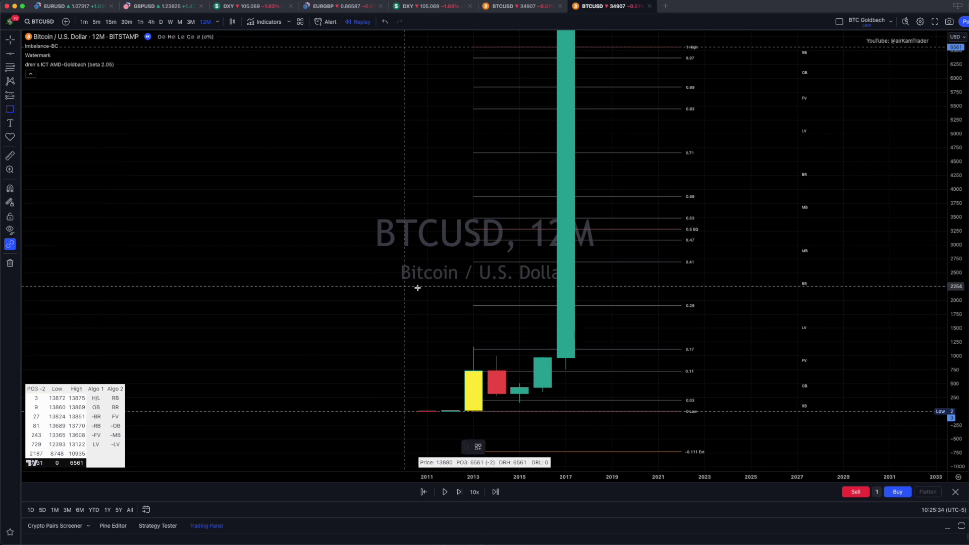
{"action": "left_click_drag", "start_coordinate": [497, 370], "coordinate": [542, 396]}
- Add the text "Yearly OB" to the rectangle and adjust its starting edge
{"action": "double_click", "coordinate": [524, 383]}
{"action": "left_click", "coordinate": [447, 367]}
{"action": "left_click", "coordinate": [439, 298]}
{"action": "double_click", "coordinate": [434, 293]}
{"action": "type", "text": "Year"}
{"action": "left_click", "coordinate": [551, 367]}
{"action": "left_click_drag", "start_coordinate": [497, 383], "coordinate": [528, 383]}
{"action": "left_click", "coordinate": [586, 382]}
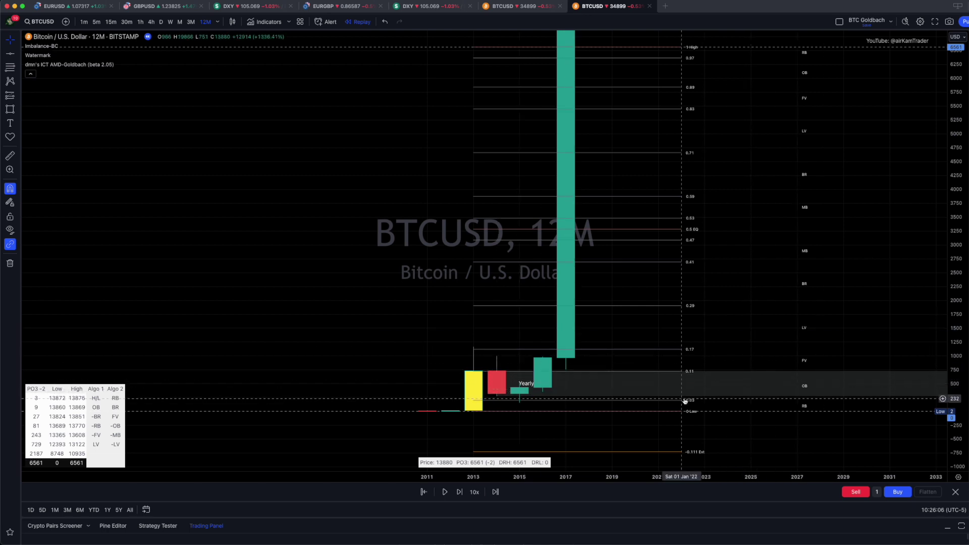
- Switch the chart to the 6-month timeframe and accept the Goldbach indicator's settings with PO3 number 6561
{"action": "left_click", "coordinate": [218, 22]}
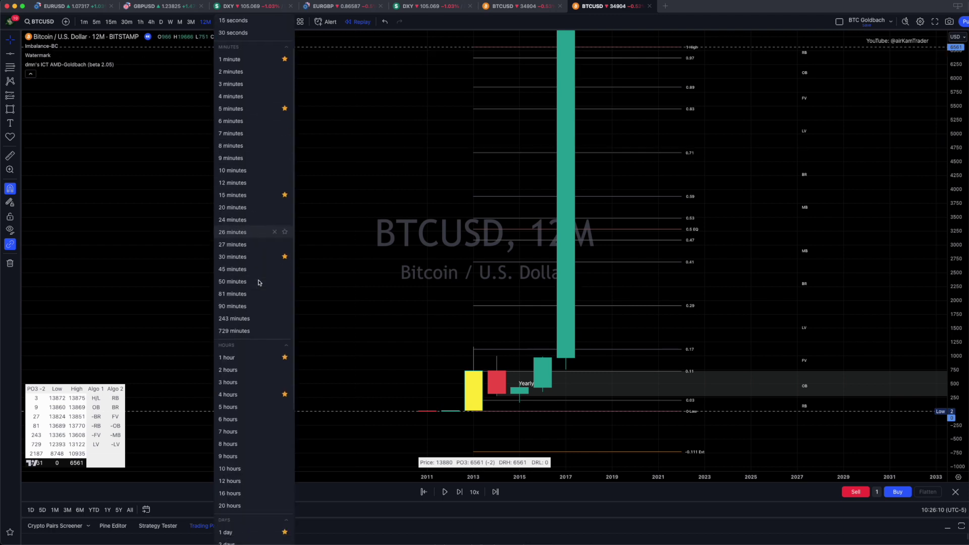
{"action": "left_click", "coordinate": [252, 420]}
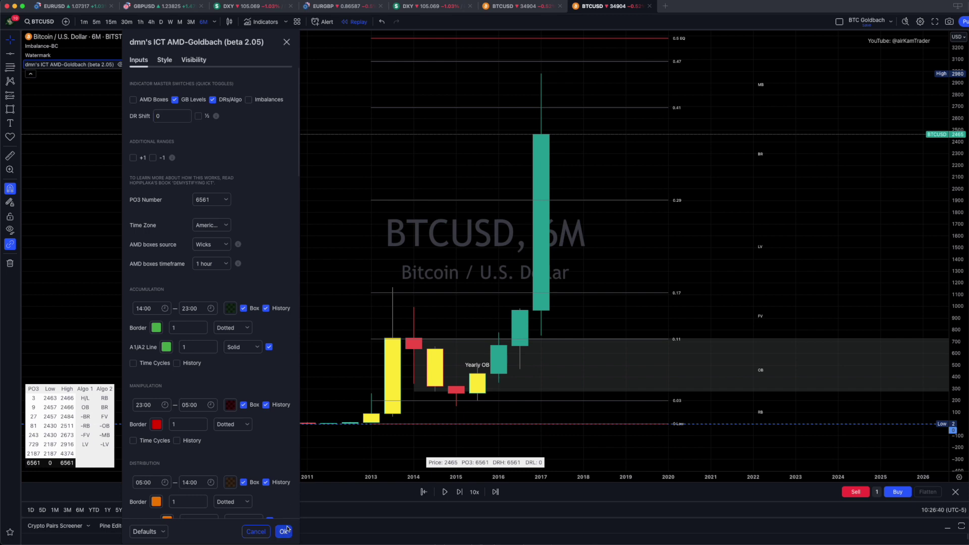
{"action": "left_click", "coordinate": [281, 528]}
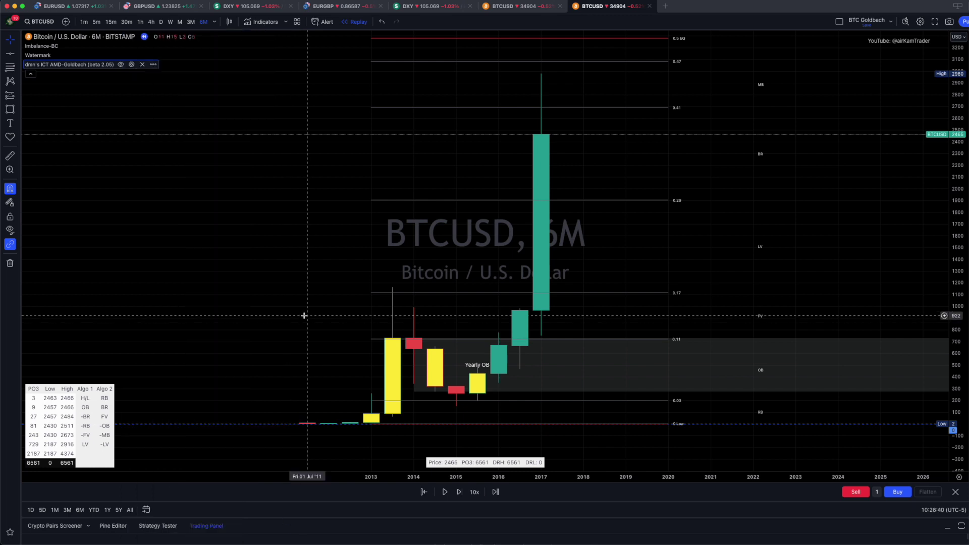
{"action": "left_click_drag", "start_coordinate": [304, 316], "coordinate": [317, 312]}
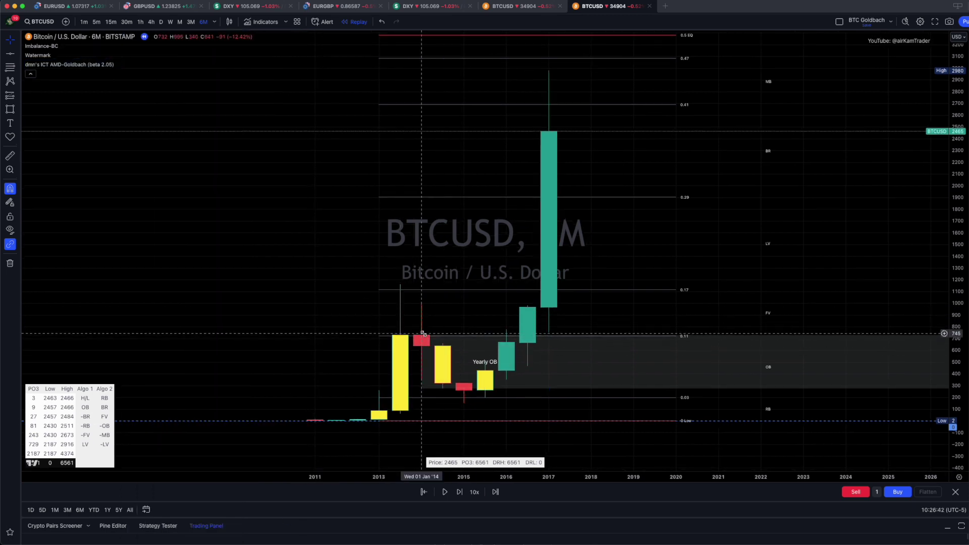
{"action": "left_click", "coordinate": [442, 337]}
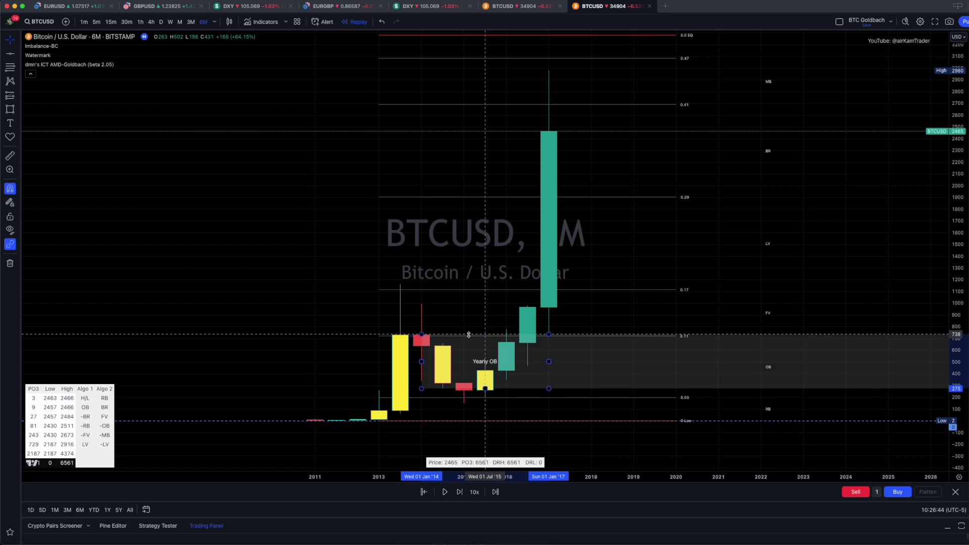
{"action": "left_click_drag", "start_coordinate": [463, 388], "coordinate": [462, 390]}
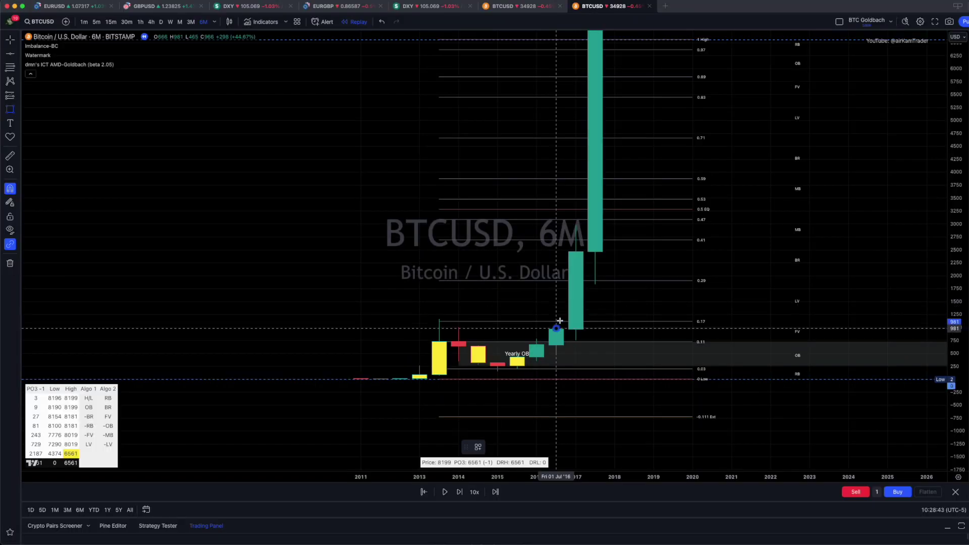
- Draw a rectangle over the price gap from 981 at July 2016 up to 1830 at July 2017
{"action": "left_click", "coordinate": [560, 321]}
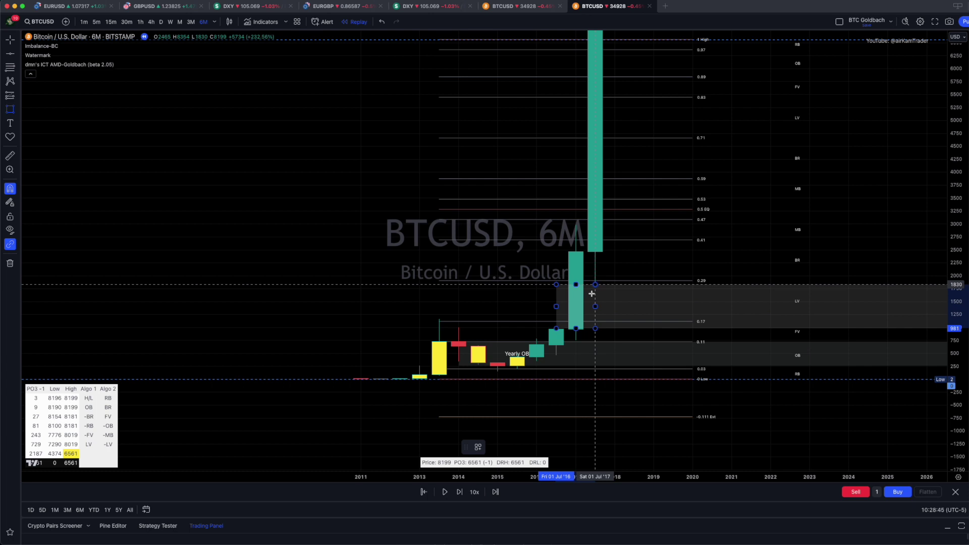
{"action": "left_click", "coordinate": [591, 293]}
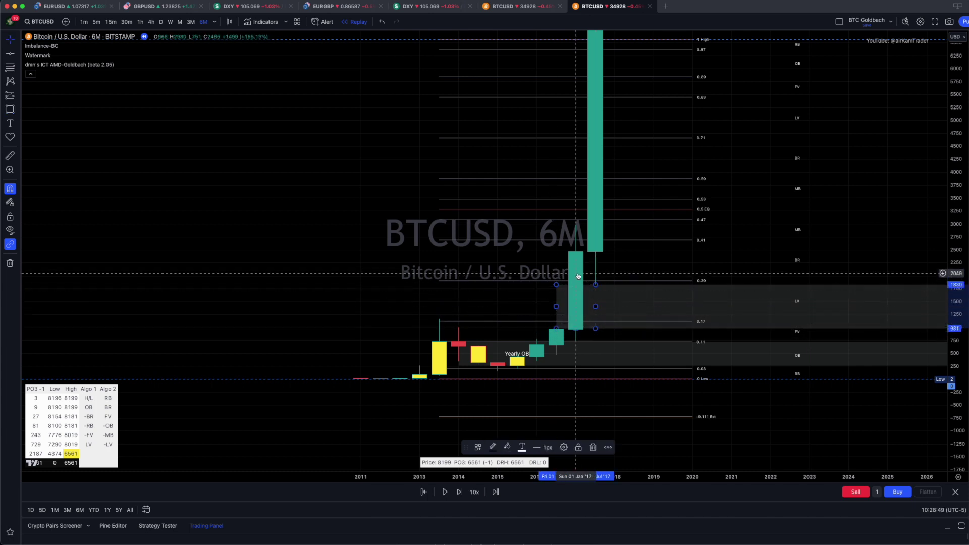
{"action": "left_click", "coordinate": [654, 241]}
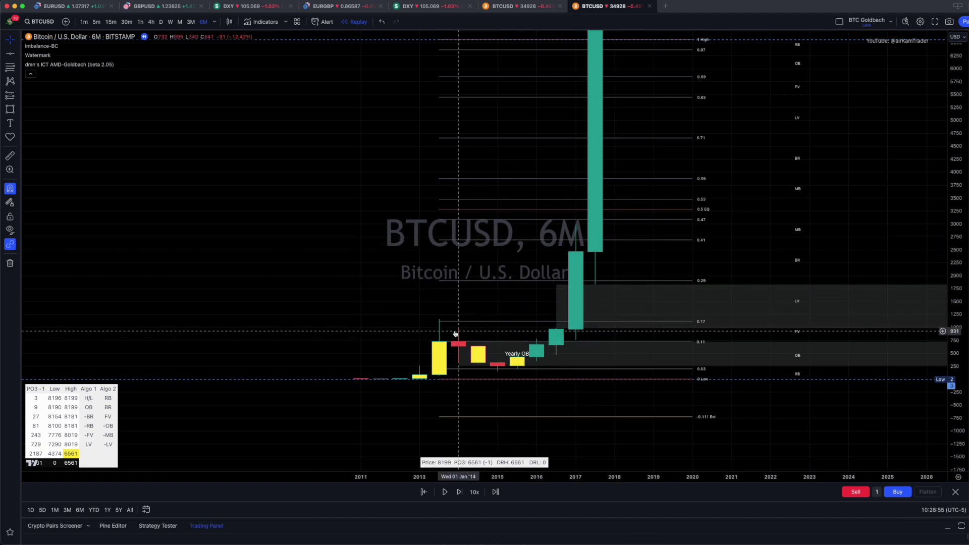
{"action": "left_click", "coordinate": [518, 365]}
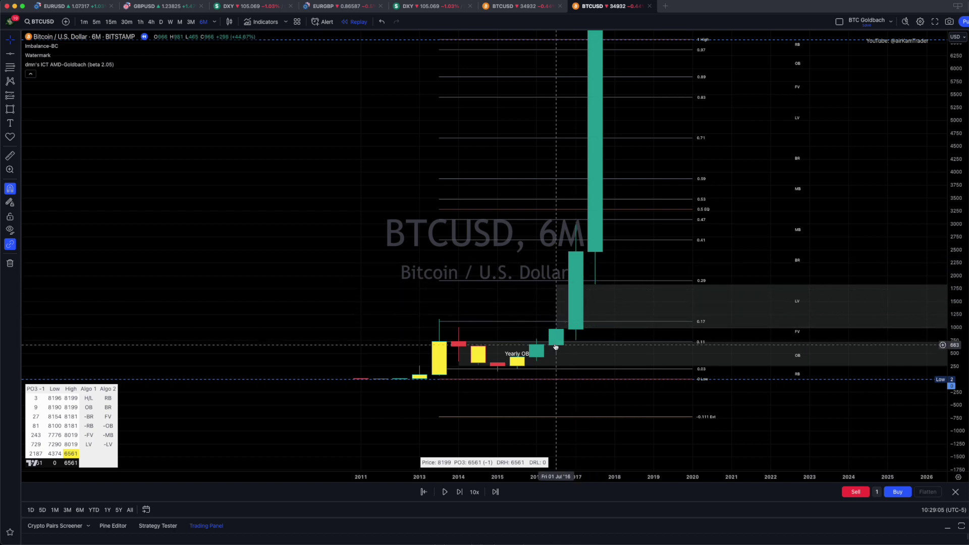
{"action": "left_click", "coordinate": [556, 330]}
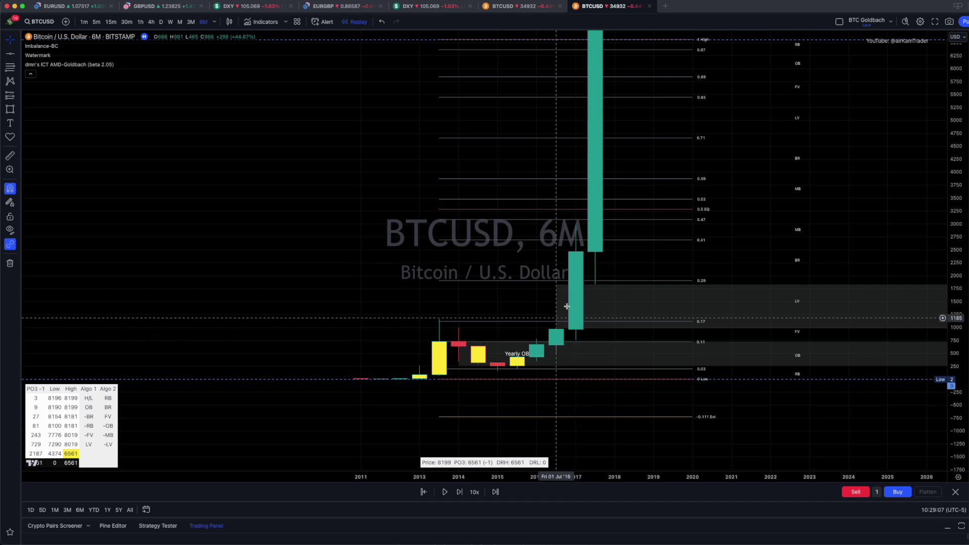
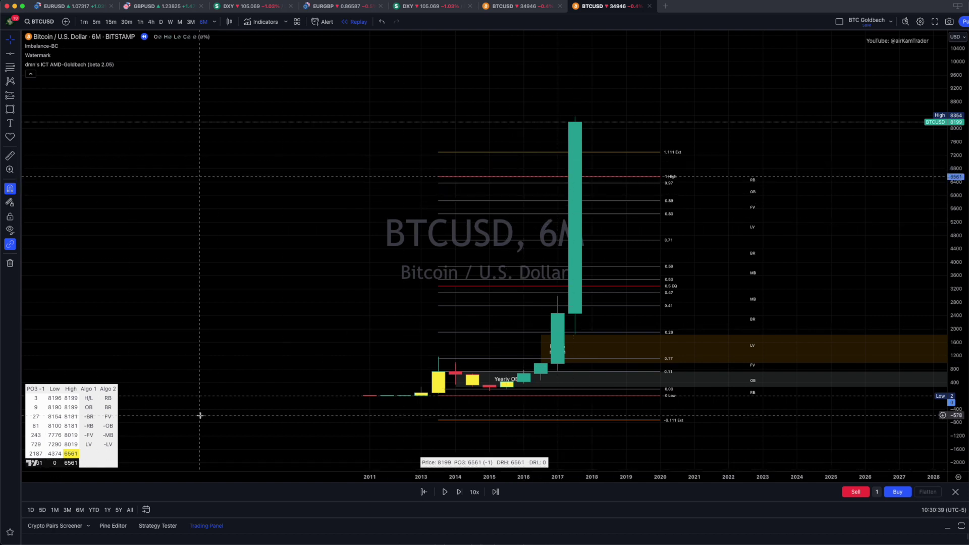
- Place a horizontal line above the candles and set its price to 19683
{"action": "left_click_drag", "start_coordinate": [959, 60], "coordinate": [940, 252]}
{"action": "scroll", "coordinate": [856, 113], "scroll_direction": "down", "scroll_amount": 3}
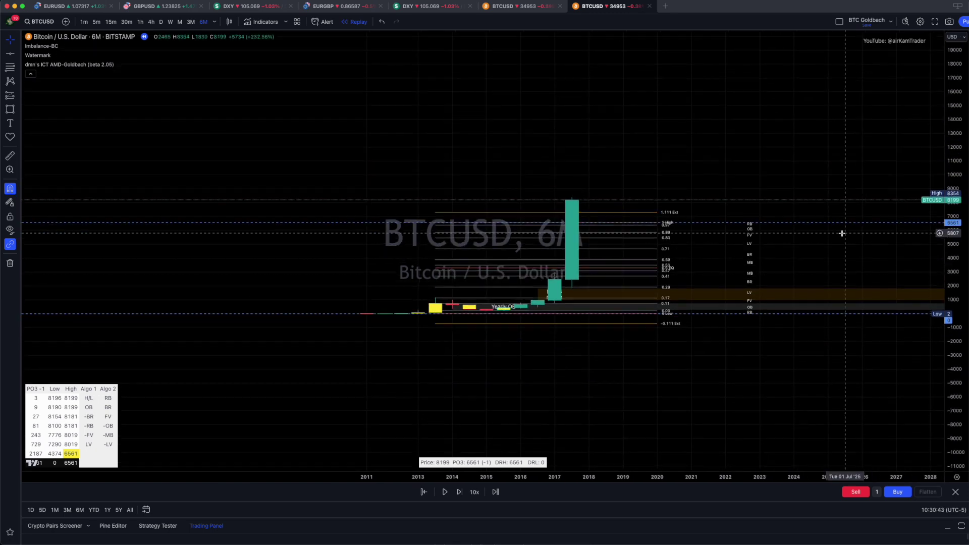
{"action": "left_click_drag", "start_coordinate": [856, 113], "coordinate": [798, 218]}
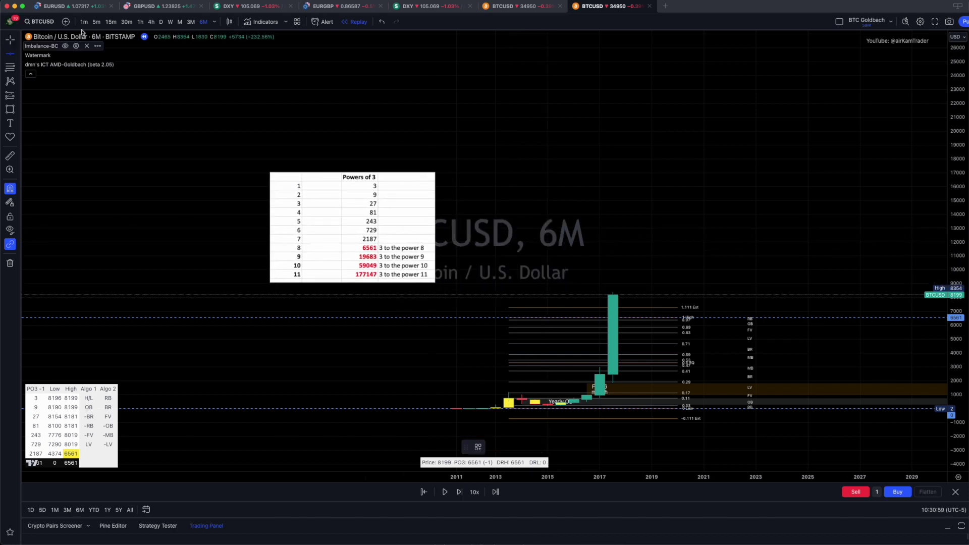
{"action": "double_click", "coordinate": [584, 255]}
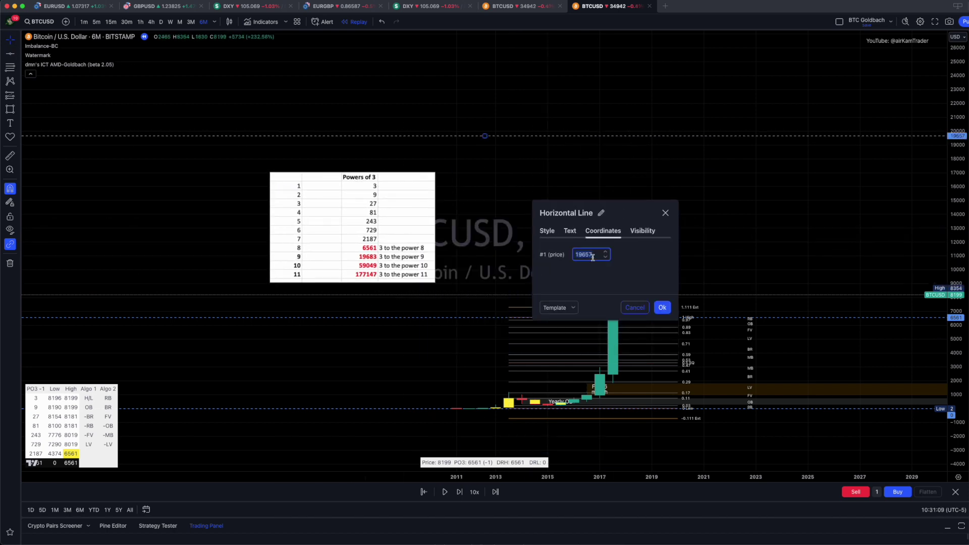
{"action": "left_click", "coordinate": [662, 309]}
{"action": "scroll", "coordinate": [689, 255], "scroll_direction": "up", "scroll_amount": 2}
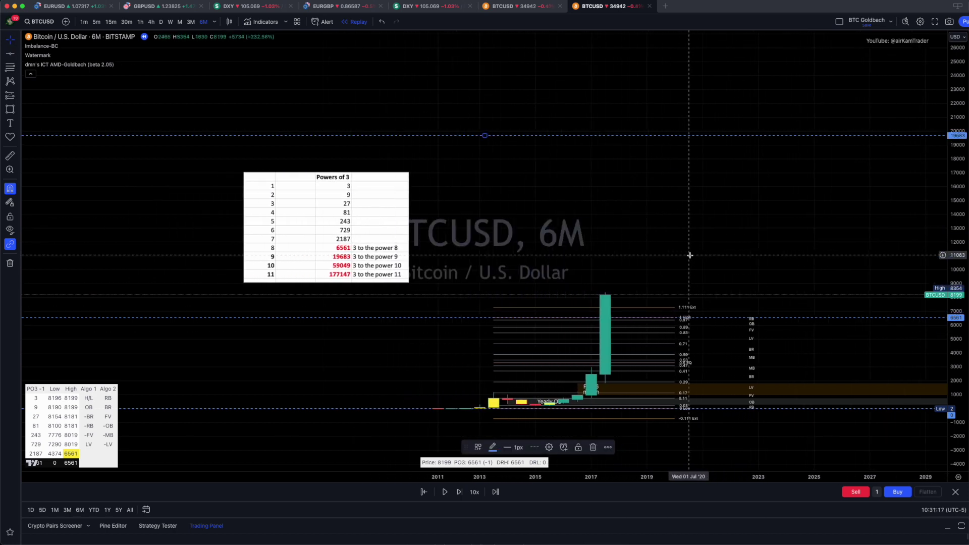
{"action": "scroll", "coordinate": [690, 256], "scroll_direction": "down", "scroll_amount": 1}
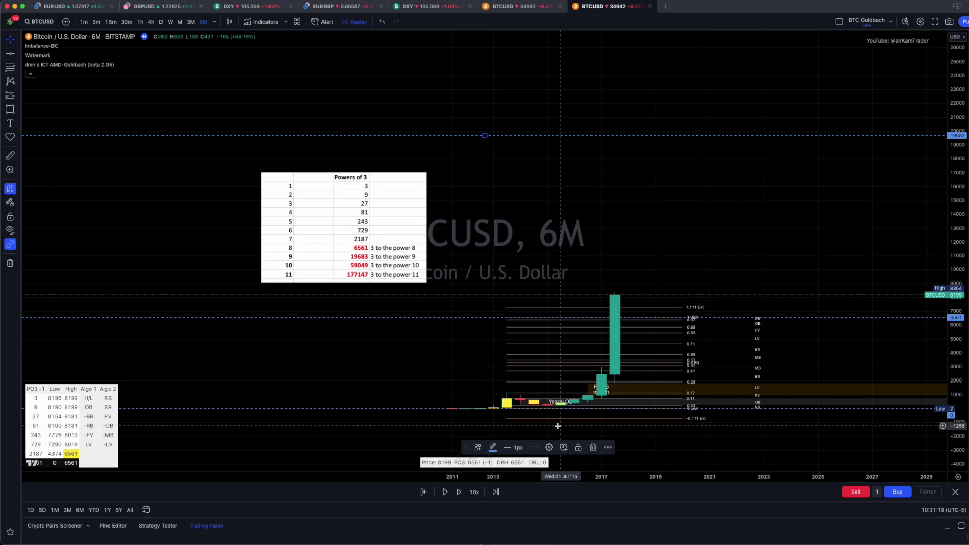
- Play the bar replay on the 6-month chart until price reaches the 19683 line and the January 2018 candle starts, and pause it
{"action": "left_click", "coordinate": [445, 492]}
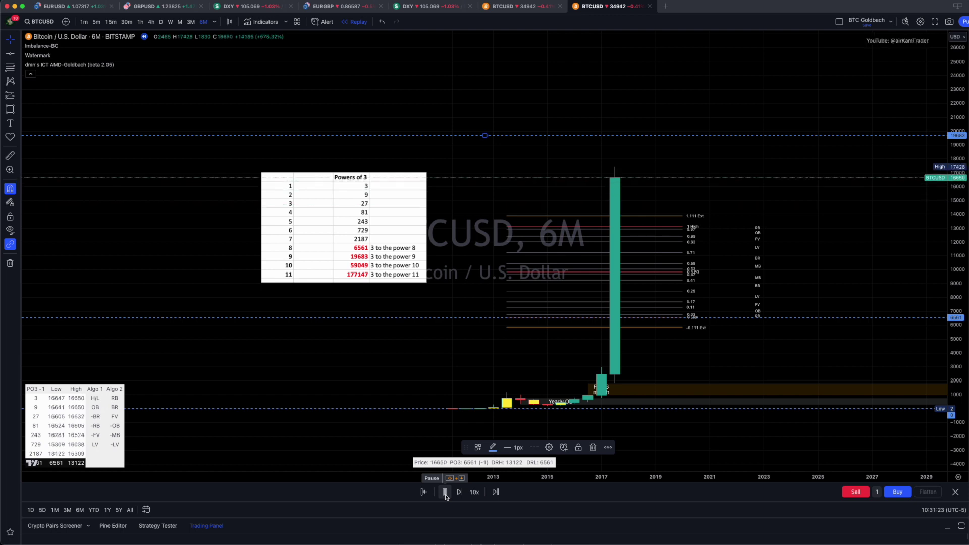
{"action": "left_click", "coordinate": [445, 493]}
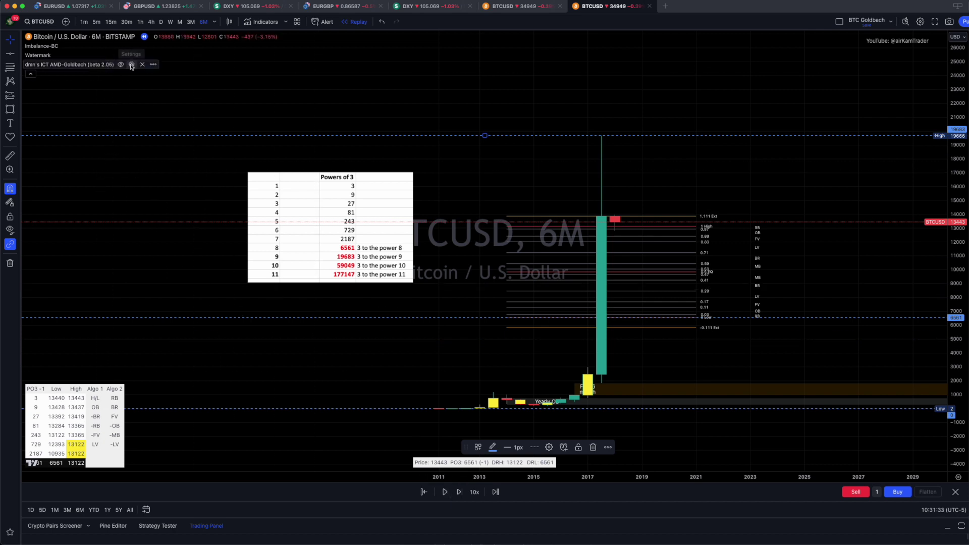
- Set the Goldbach indicator's PO3 number to 19683 with a DR shift of 0, keeping its settings dialog clear of the candles
{"action": "left_click", "coordinate": [131, 65]}
{"action": "left_click_drag", "start_coordinate": [530, 43], "coordinate": [294, 28]}
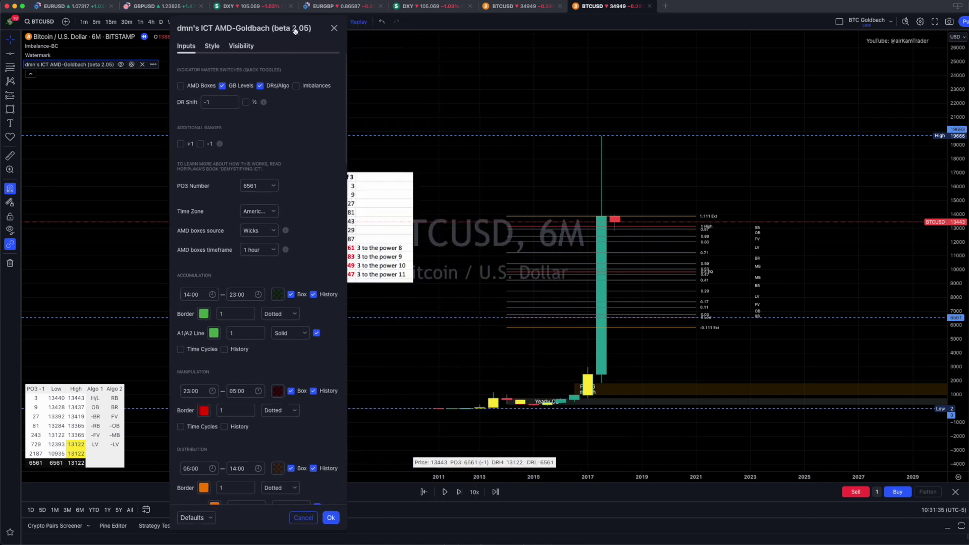
{"action": "left_click", "coordinate": [273, 187]}
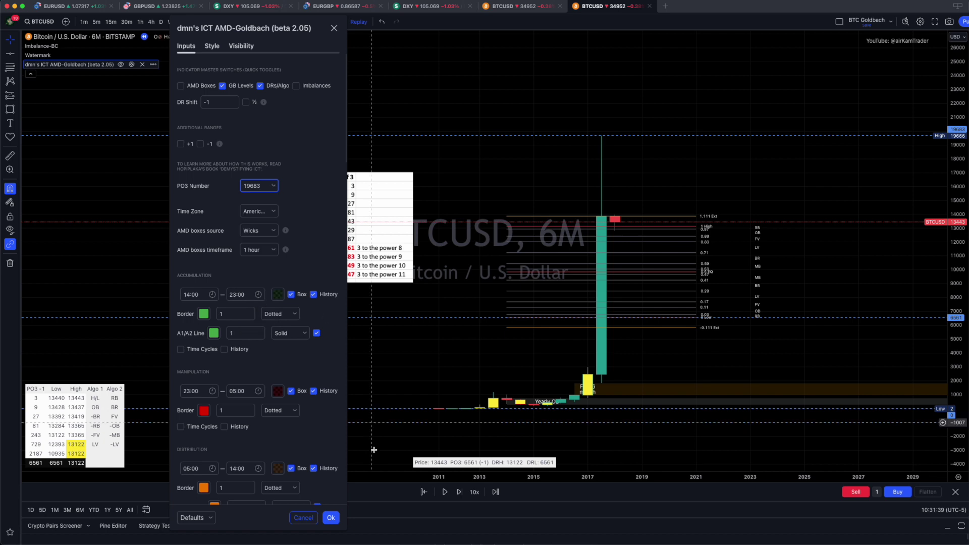
{"action": "left_click", "coordinate": [258, 300]}
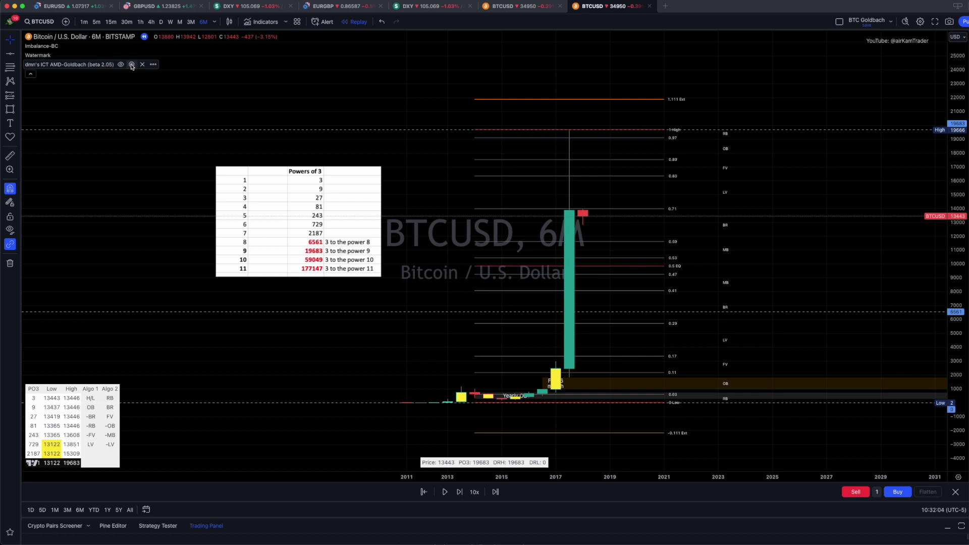
{"action": "left_click", "coordinate": [131, 65]}
{"action": "left_click_drag", "start_coordinate": [473, 49], "coordinate": [210, 27]}
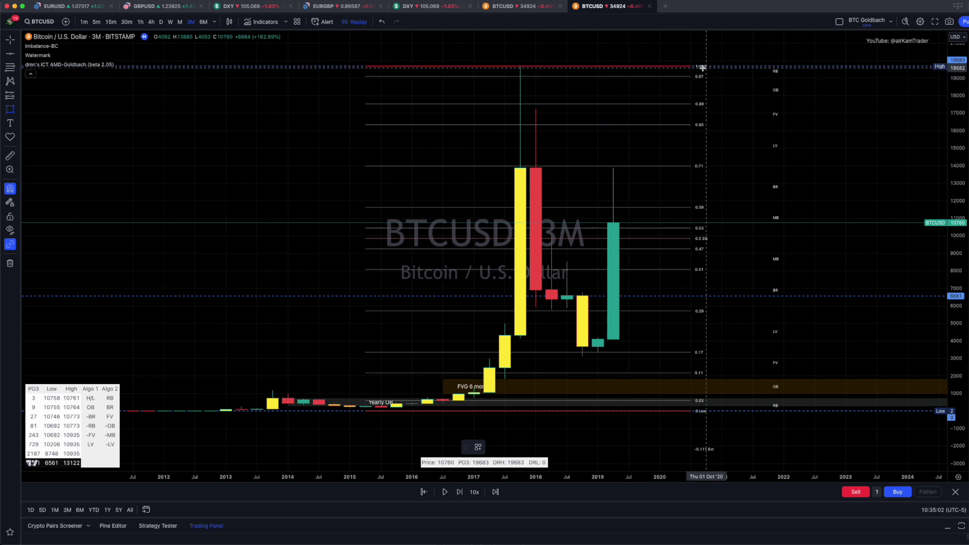
- Draw a rectangle over the 3-month price gap from about 2980 at April 2017 up to 4138 at October 2017
{"action": "key", "text": "Escape"}
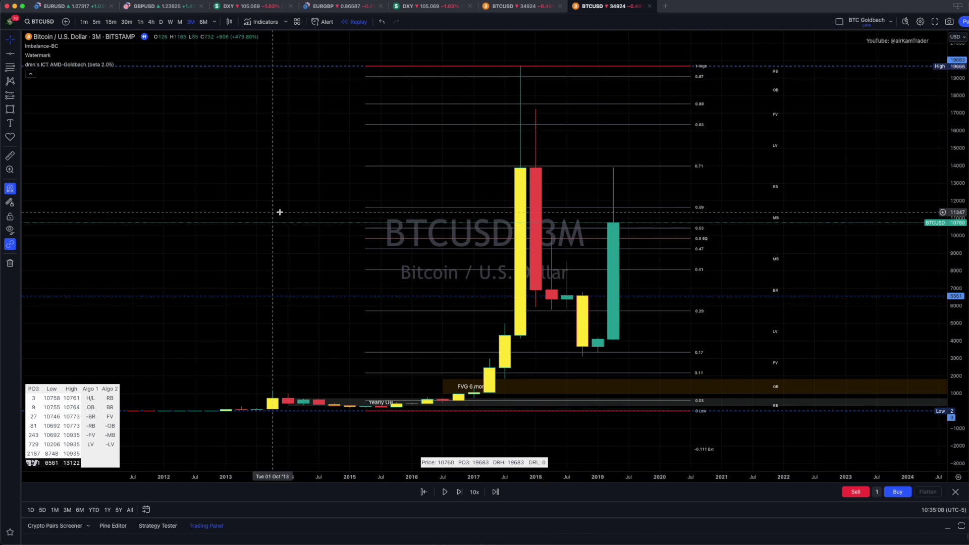
{"action": "left_click", "coordinate": [9, 109]}
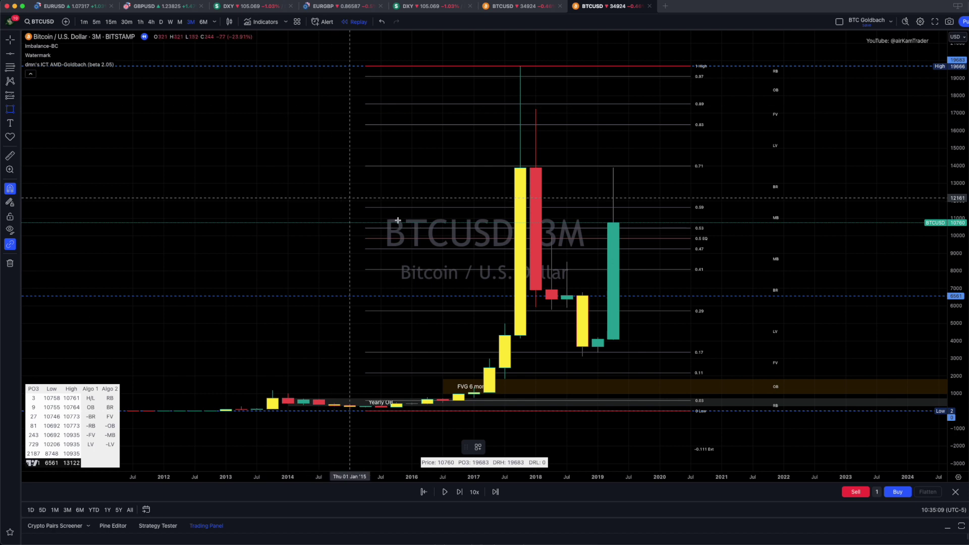
{"action": "left_click_drag", "start_coordinate": [490, 358], "coordinate": [518, 343]}
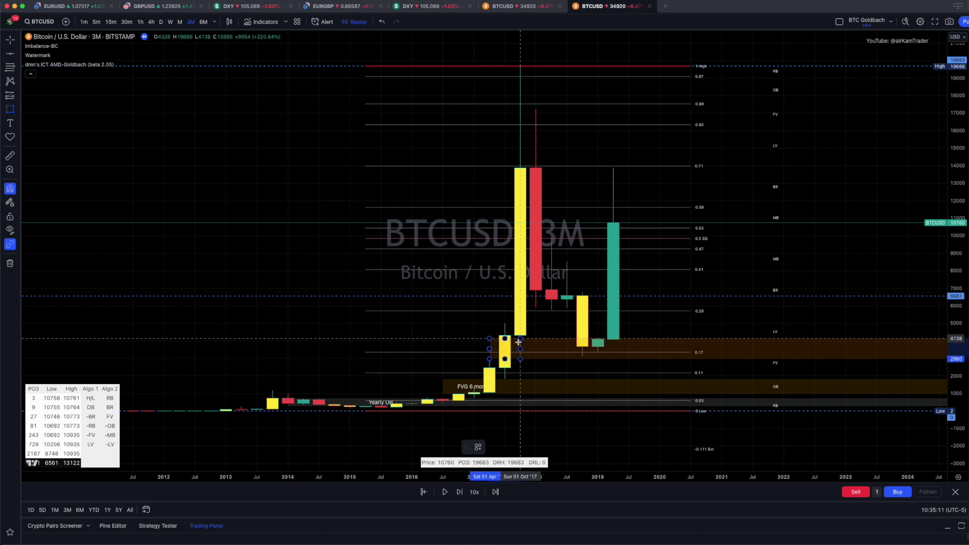
{"action": "left_click", "coordinate": [694, 349]}
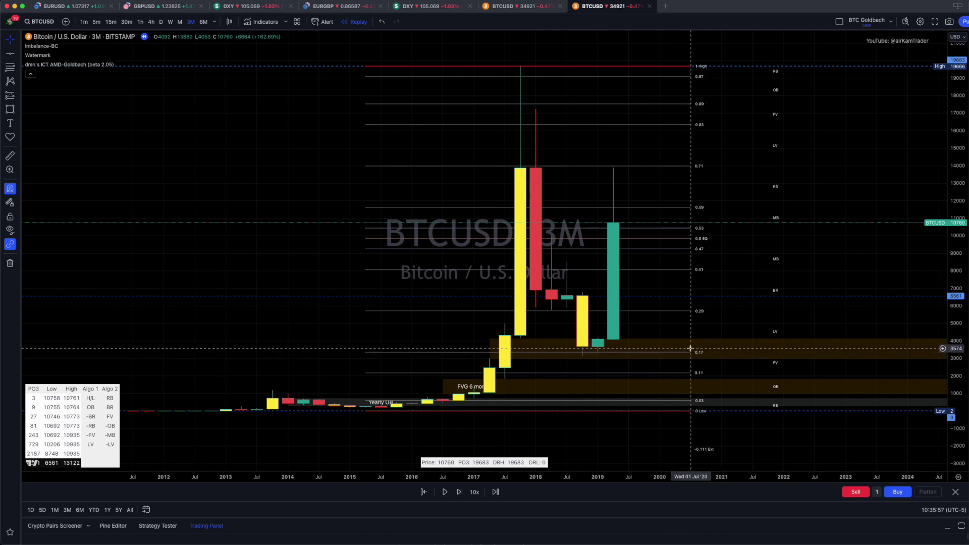
- Switch the Goldbach indicator's PO3 number to 6561, viewing the range first with DR shift 0 and with DR shift -1
{"action": "left_click", "coordinate": [131, 65]}
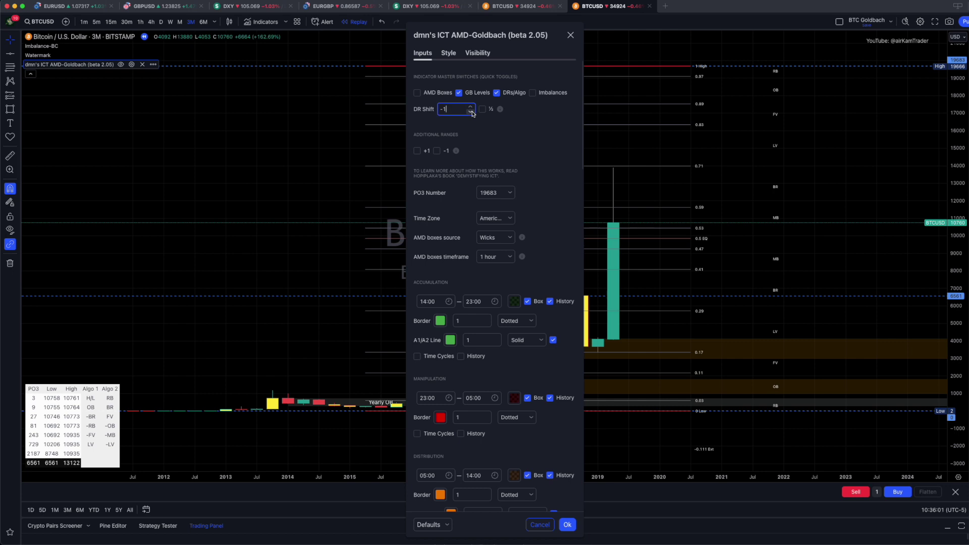
{"action": "left_click", "coordinate": [509, 189]}
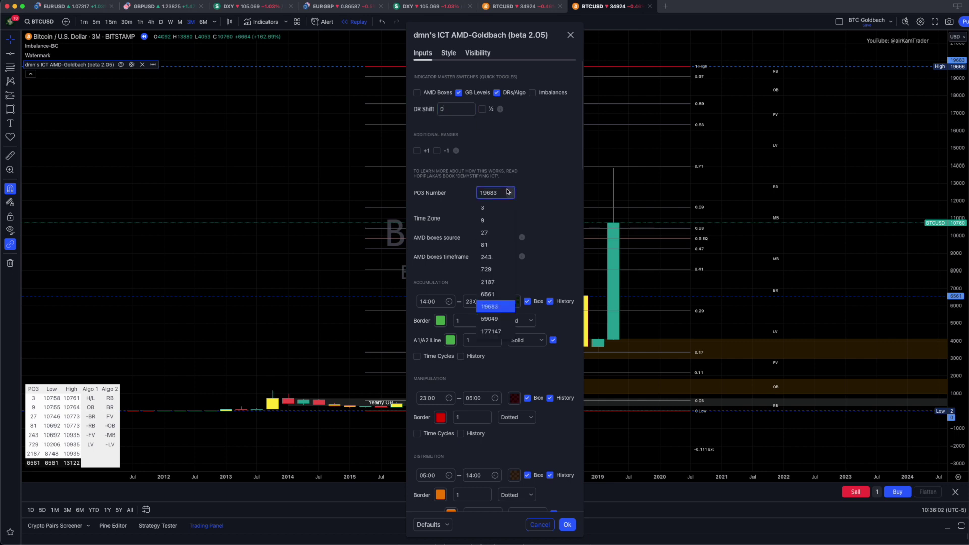
{"action": "left_click", "coordinate": [489, 292]}
{"action": "left_click", "coordinate": [567, 524]}
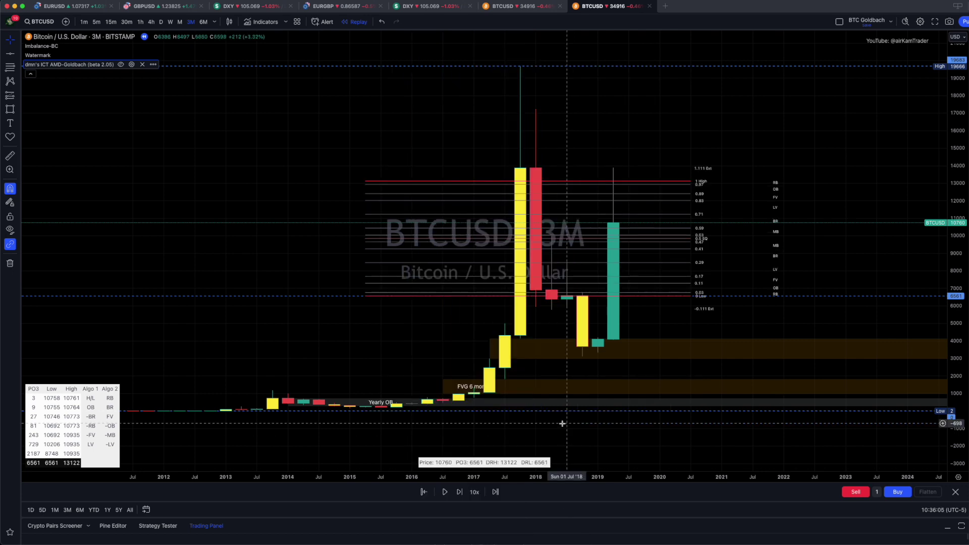
{"action": "left_click", "coordinate": [131, 64]}
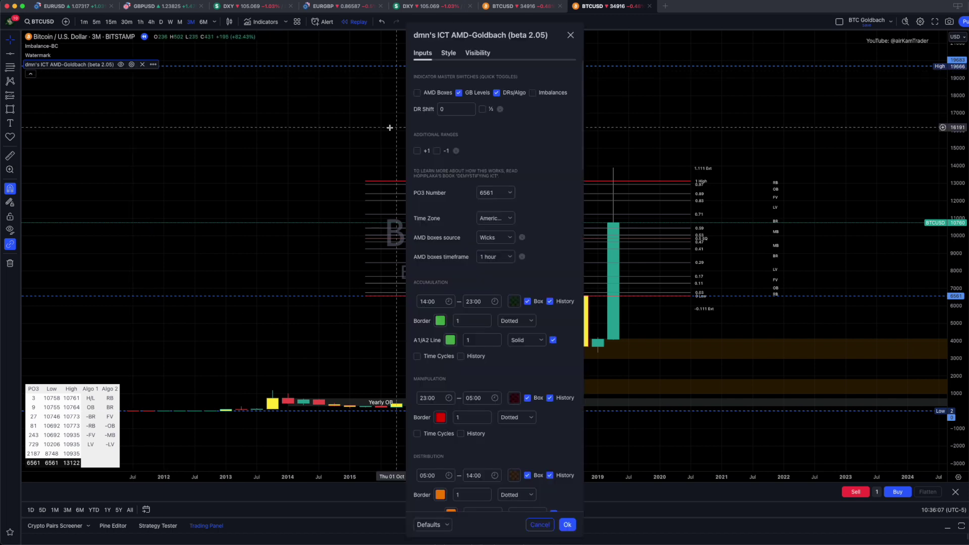
{"action": "left_click", "coordinate": [567, 524]}
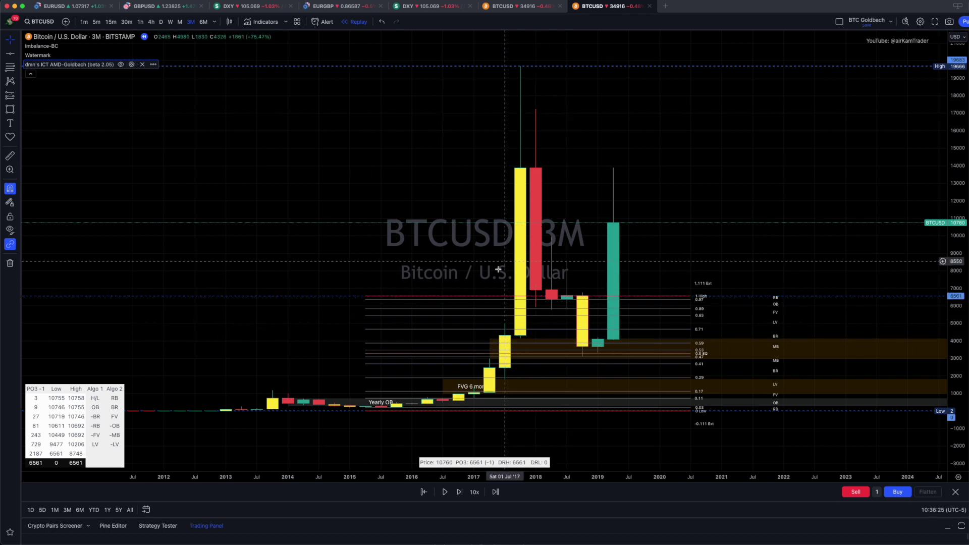
- Return the Goldbach indicator's DR shift to 0 and its PO3 number to 19683
{"action": "left_click", "coordinate": [132, 64]}
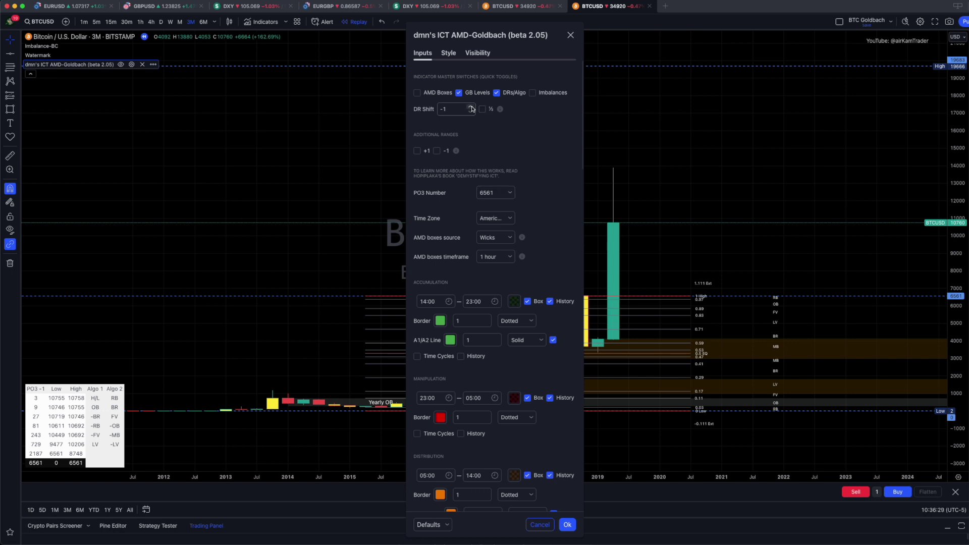
{"action": "left_click", "coordinate": [510, 194]}
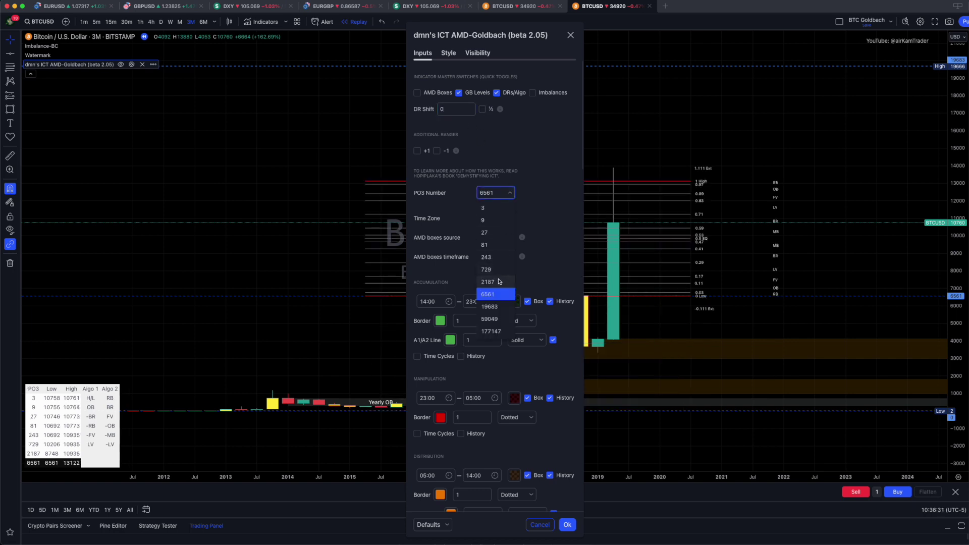
{"action": "left_click", "coordinate": [497, 308]}
{"action": "left_click", "coordinate": [567, 525]}
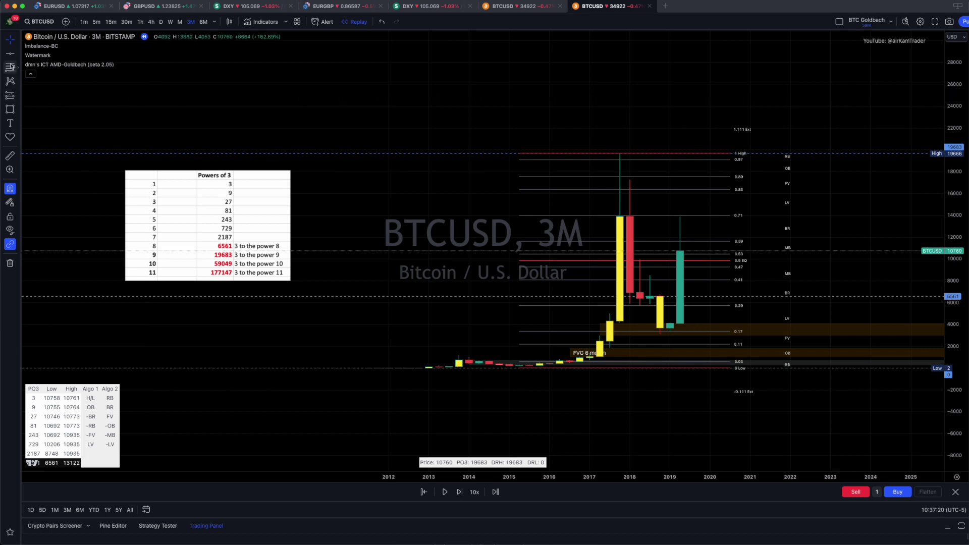
- Place a horizontal line above the candles and set its price to 59049
{"action": "left_click", "coordinate": [606, 80]}
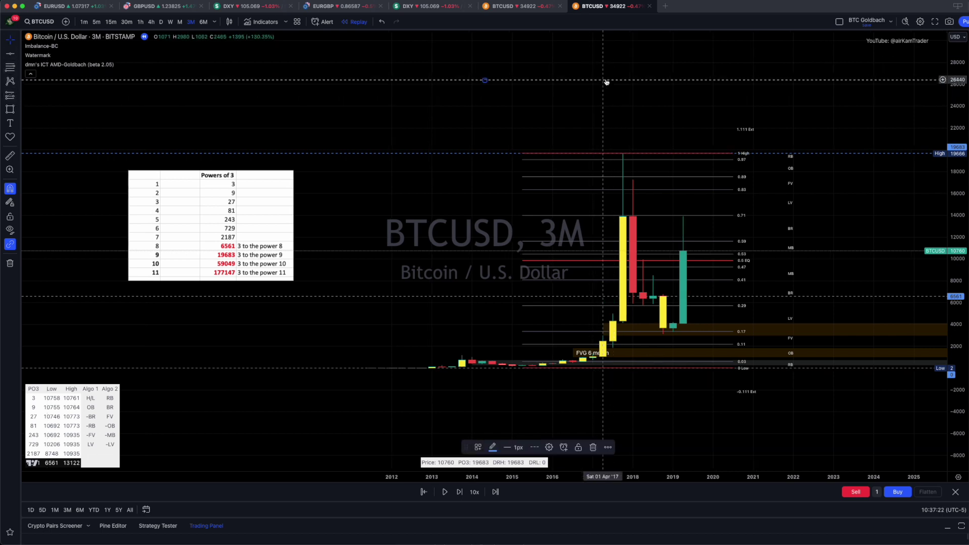
{"action": "right_click", "coordinate": [607, 81]}
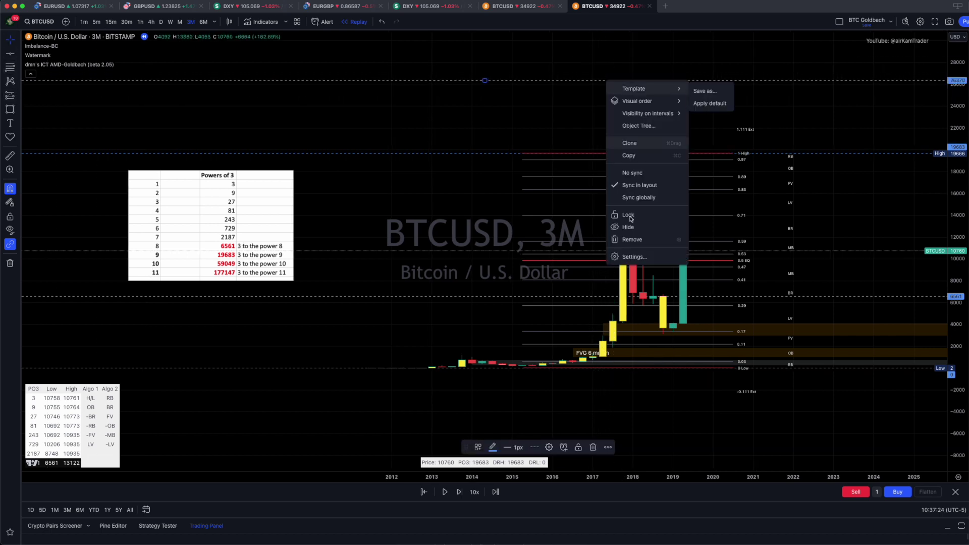
{"action": "left_click", "coordinate": [636, 259]}
{"action": "type", "text": "59049"}
{"action": "key", "text": "Return"}
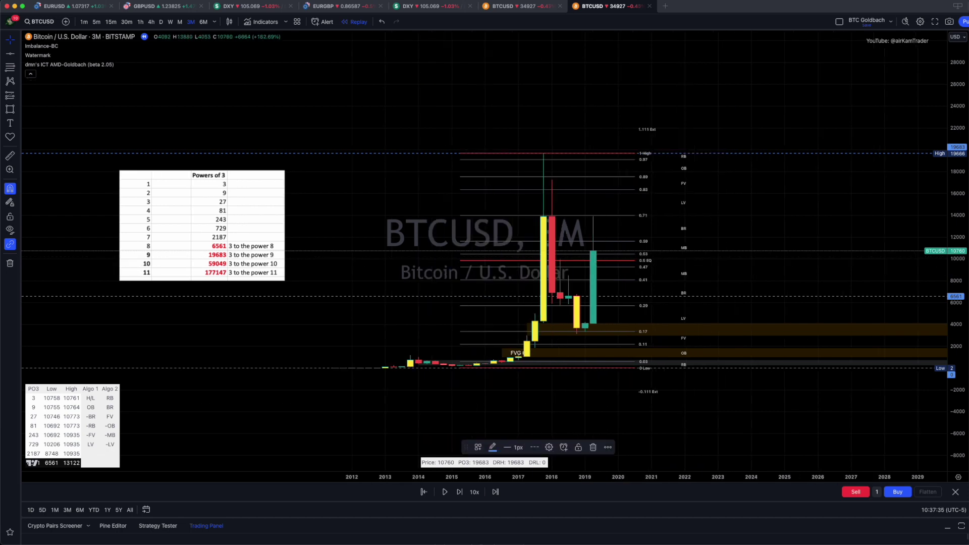
- Bring the 59049 line into view and play the bar replay on the 3-month chart forward to the July 2020 candle
{"action": "scroll", "coordinate": [879, 156], "scroll_direction": "down", "scroll_amount": 5}
{"action": "left_click_drag", "start_coordinate": [747, 76], "coordinate": [697, 162]}
{"action": "left_click", "coordinate": [645, 140]}
{"action": "key", "text": "Delete"}
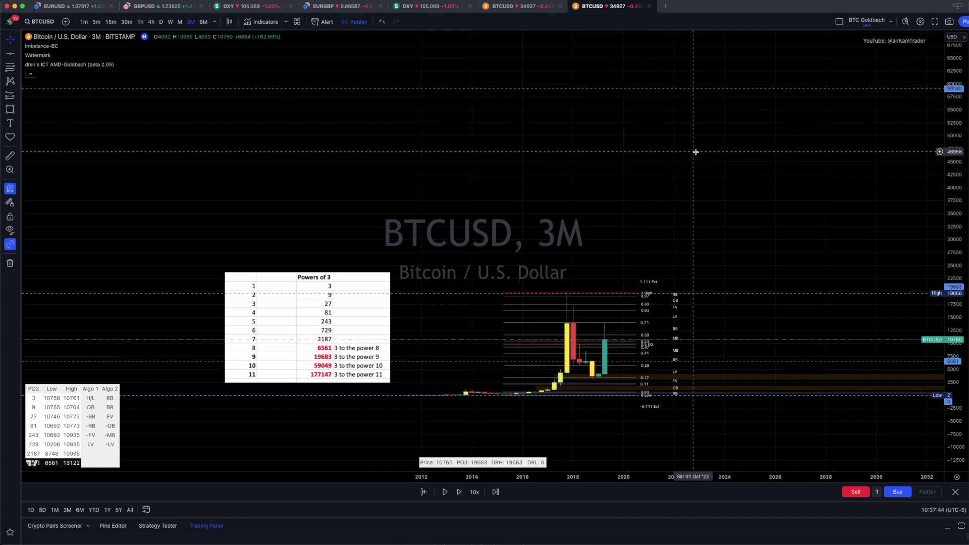
{"action": "scroll", "coordinate": [695, 151], "scroll_direction": "up", "scroll_amount": 2}
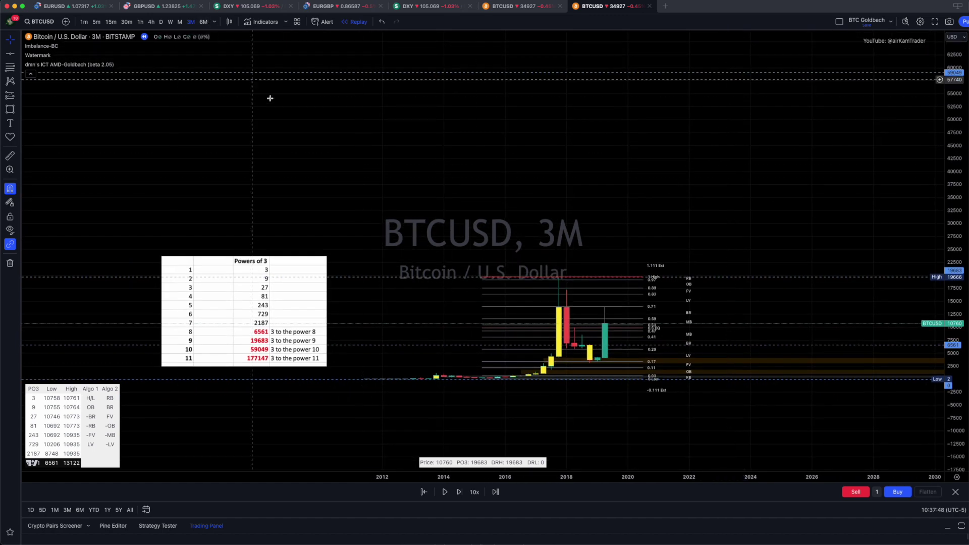
{"action": "scroll", "coordinate": [272, 101], "scroll_direction": "down", "scroll_amount": 1}
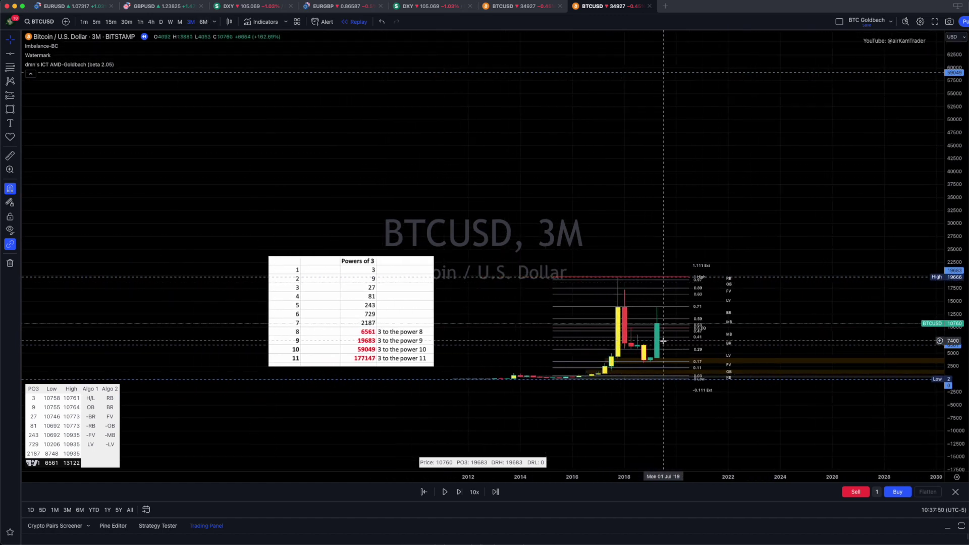
{"action": "left_click", "coordinate": [444, 493]}
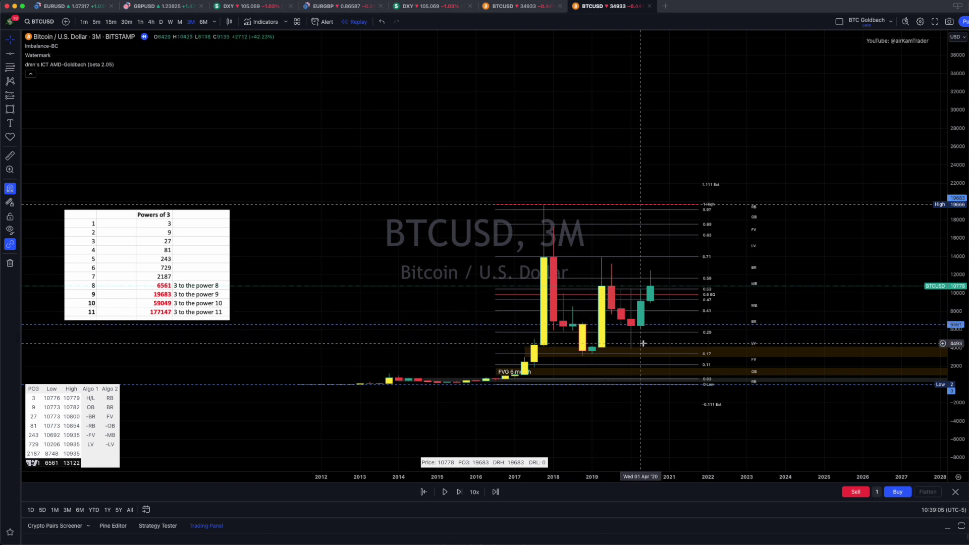
- Switch the replay chart to the 6-month timeframe
{"action": "left_click", "coordinate": [537, 353]}
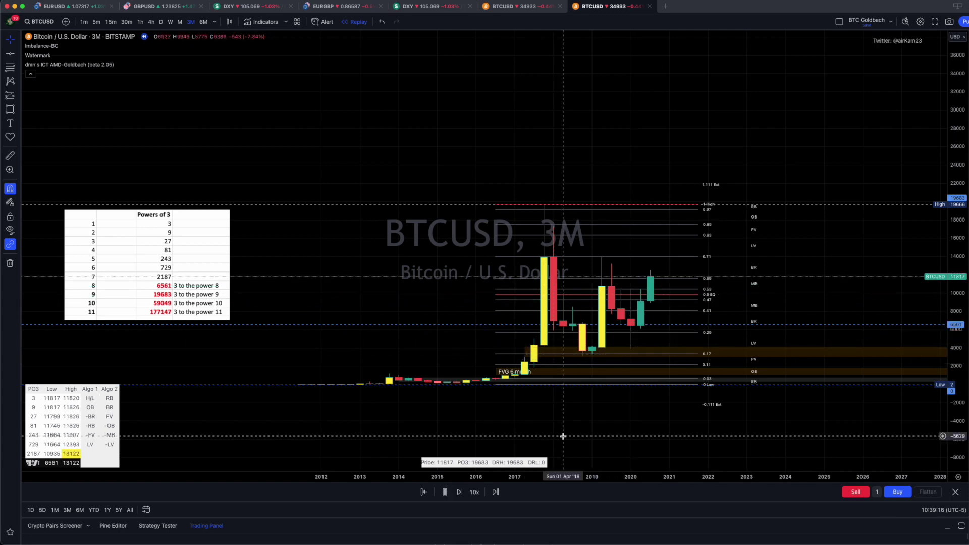
{"action": "type", "text": "6M"}
{"action": "key", "text": "Return"}
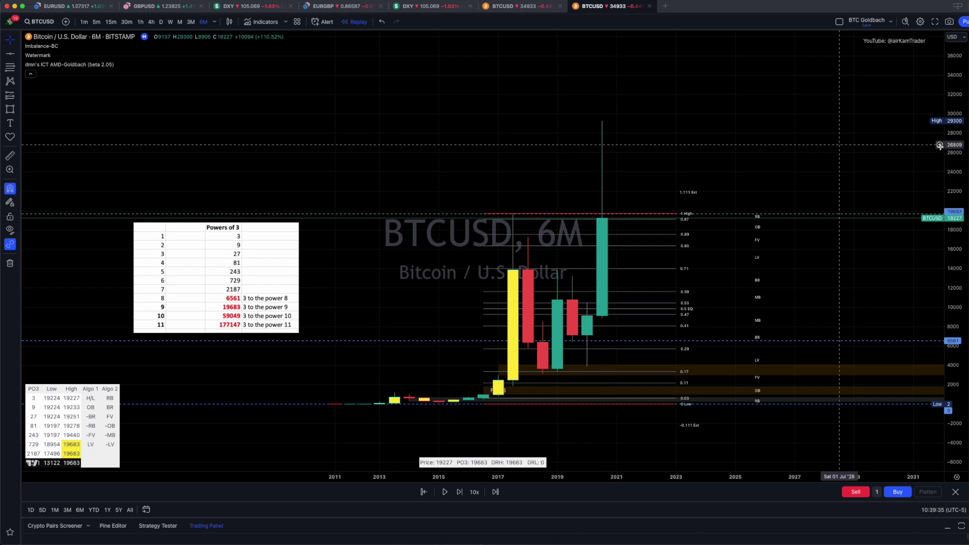
- Move the Powers of 3 table up into the empty area above the early candles
{"action": "scroll", "coordinate": [796, 250], "scroll_direction": "down", "scroll_amount": 4}
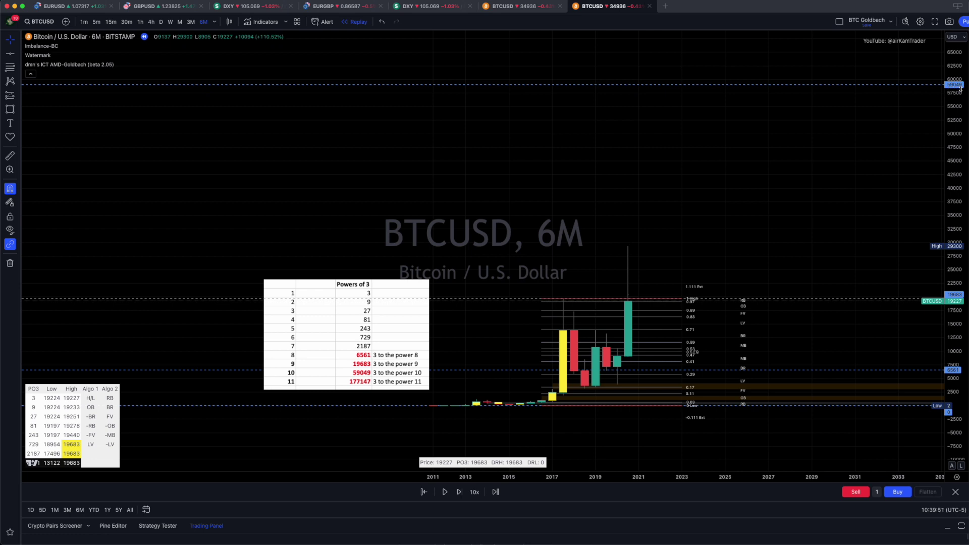
{"action": "left_click", "coordinate": [317, 322]}
{"action": "left_click_drag", "start_coordinate": [318, 305], "coordinate": [231, 176]}
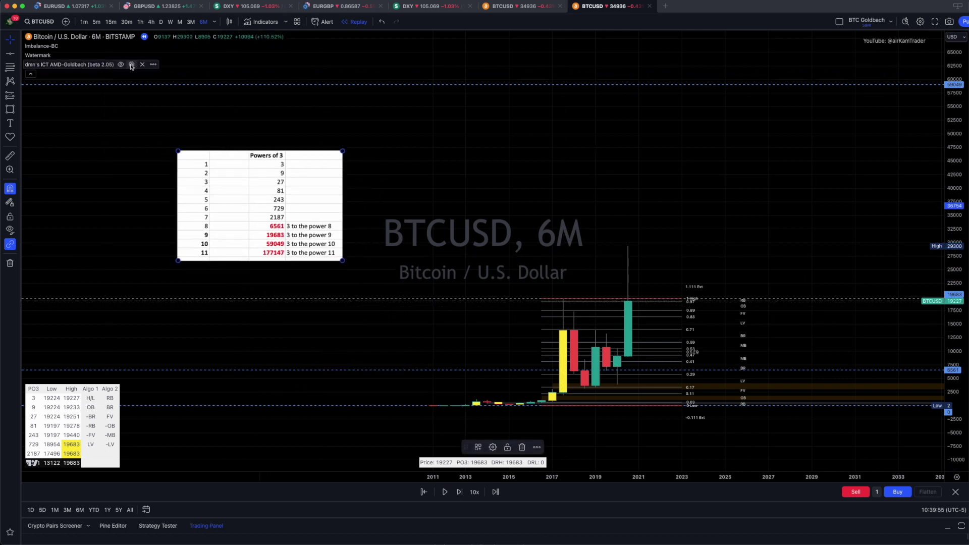
- Set the Goldbach indicator's PO3 number to 59049 with DR shift 0 and accept the settings
{"action": "left_click", "coordinate": [132, 65]}
{"action": "left_click_drag", "start_coordinate": [527, 42], "coordinate": [377, 46]}
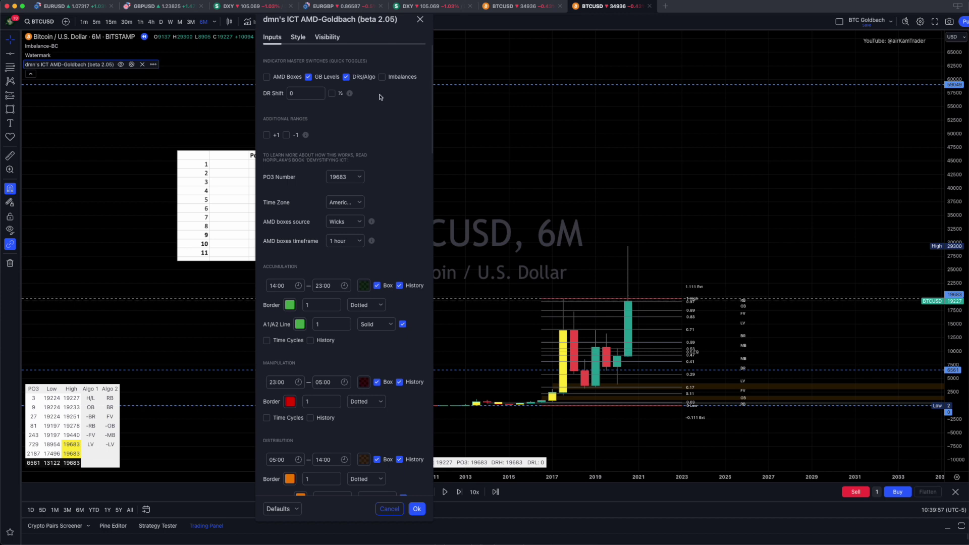
{"action": "left_click", "coordinate": [359, 178]}
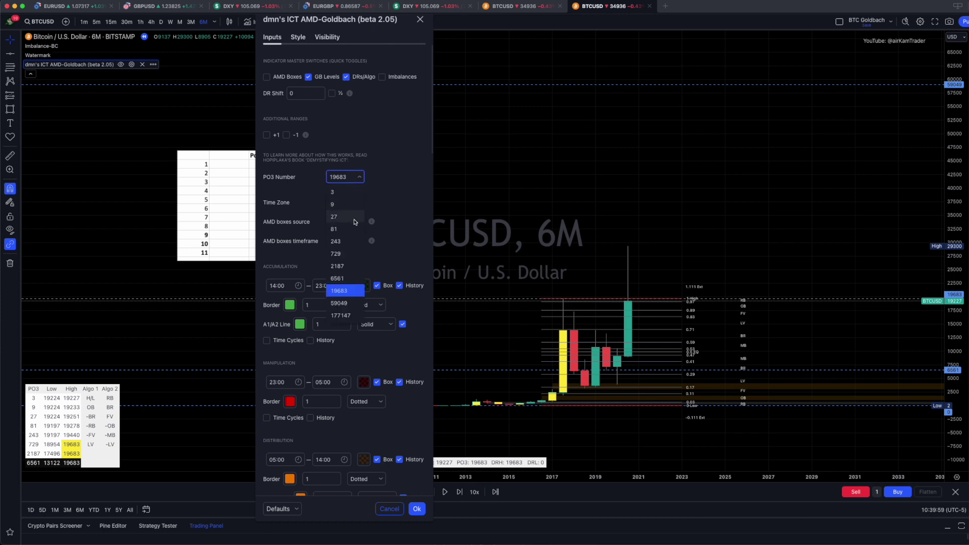
{"action": "left_click", "coordinate": [340, 303]}
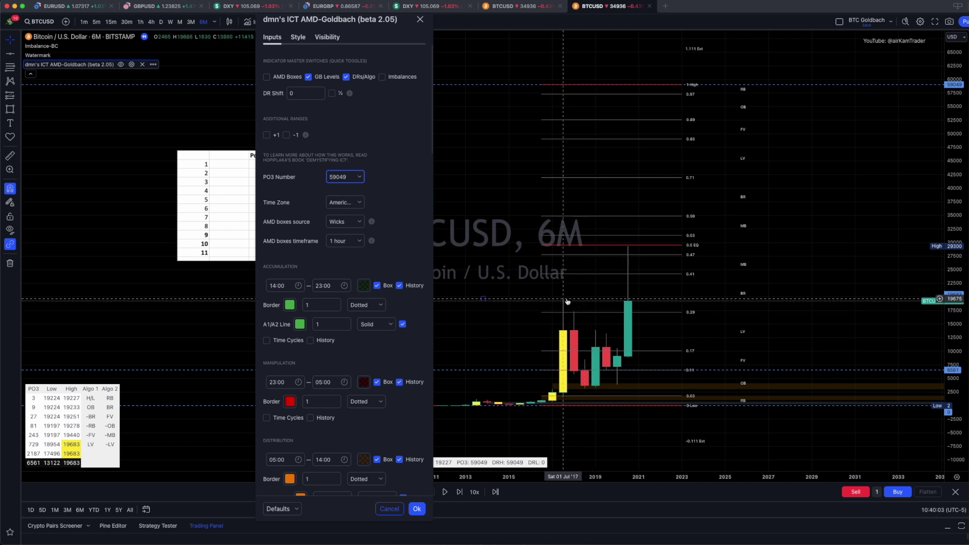
{"action": "scroll", "coordinate": [613, 278], "scroll_direction": "up", "scroll_amount": 2}
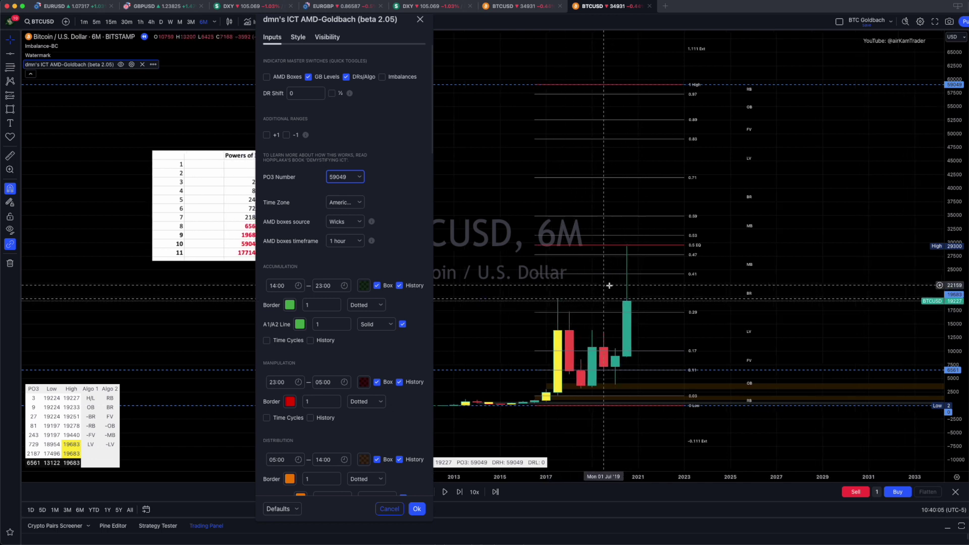
{"action": "left_click", "coordinate": [417, 509]}
- Mark the yellow October 2018 candle on the 3-month chart with a right-extended rectangle from 6598 to 3122, and give it a grey background
{"action": "scroll", "coordinate": [761, 265], "scroll_direction": "up", "scroll_amount": 2}
{"action": "scroll", "coordinate": [760, 265], "scroll_direction": "up", "scroll_amount": 3}
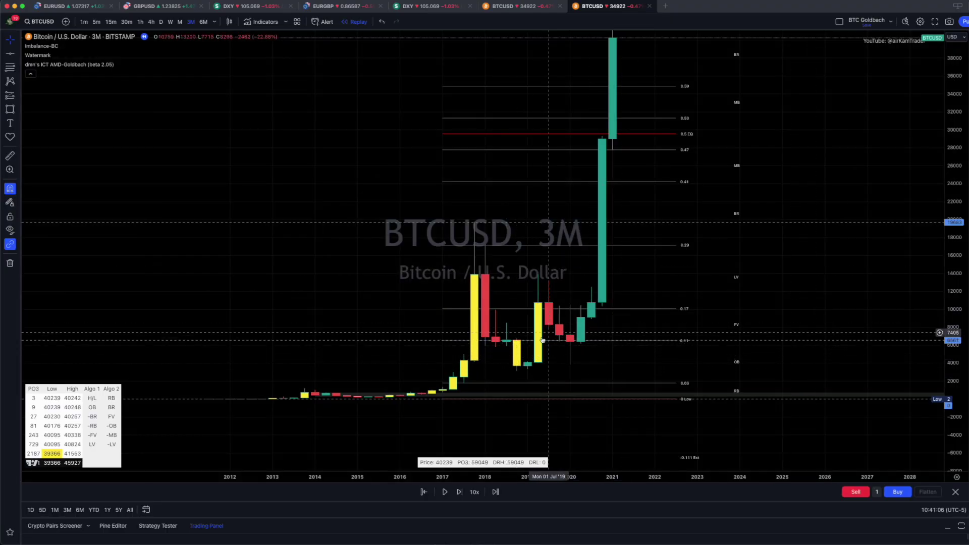
{"action": "key", "text": "alt+shift+r"}
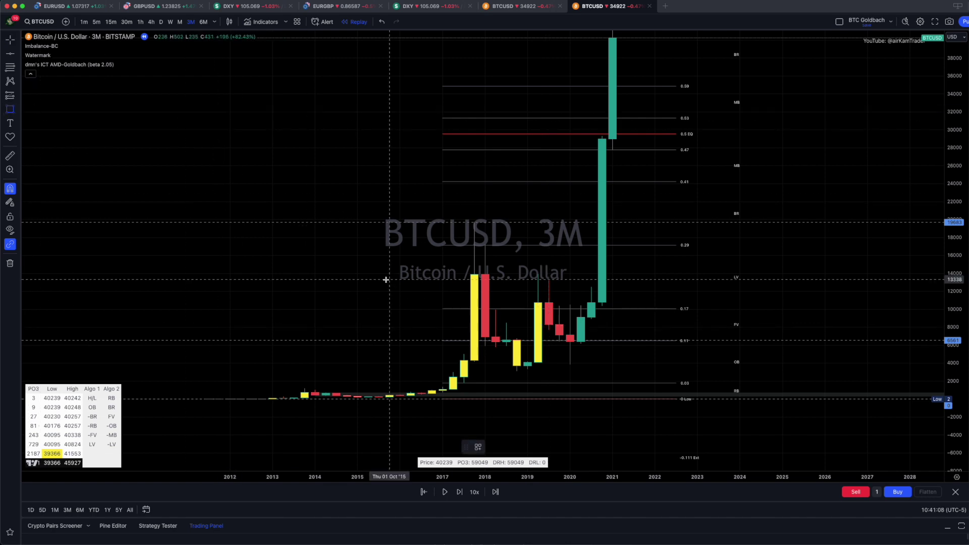
{"action": "left_click_drag", "start_coordinate": [516, 340], "coordinate": [517, 371]}
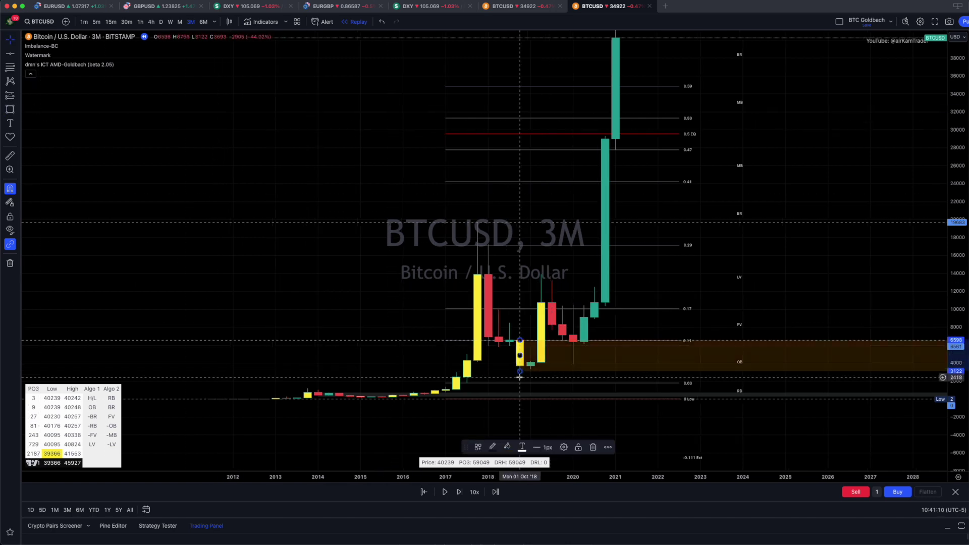
{"action": "right_click", "coordinate": [520, 355]}
{"action": "left_click", "coordinate": [541, 530]}
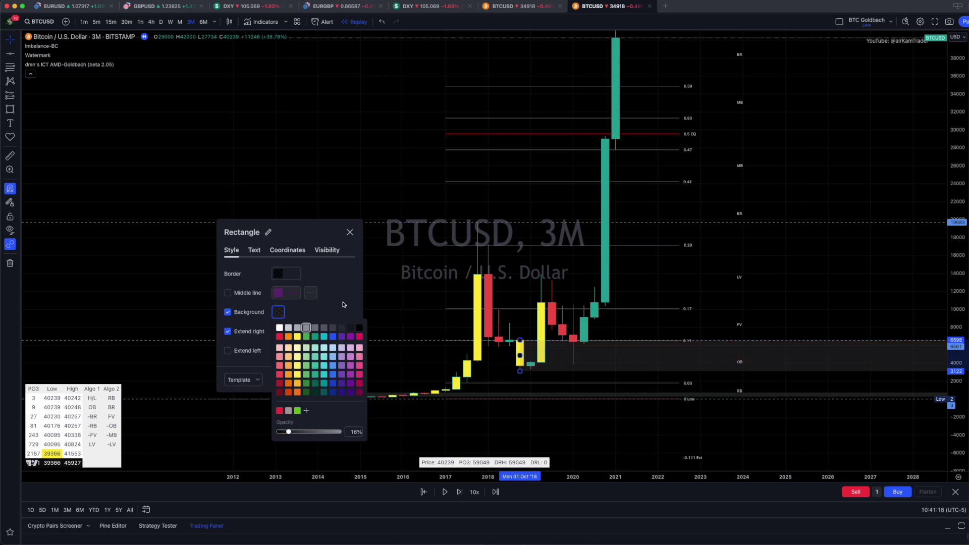
{"action": "left_click_drag", "start_coordinate": [534, 347], "coordinate": [555, 337]}
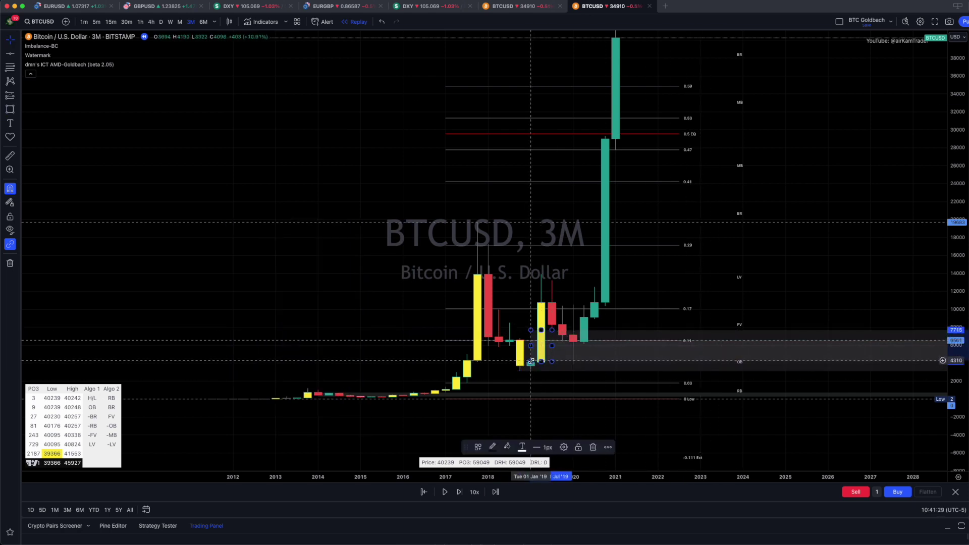
{"action": "left_click_drag", "start_coordinate": [530, 362], "coordinate": [530, 339]}
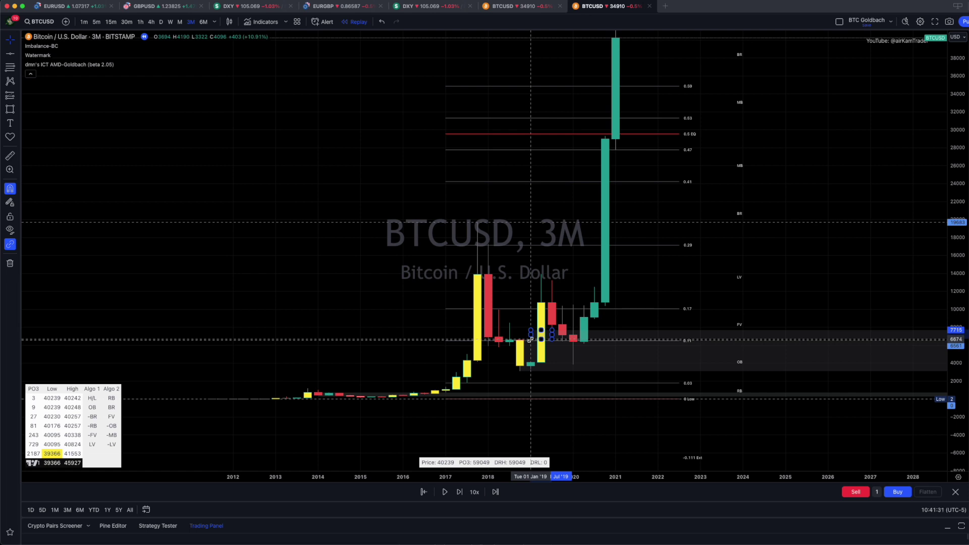
{"action": "left_click", "coordinate": [744, 306]}
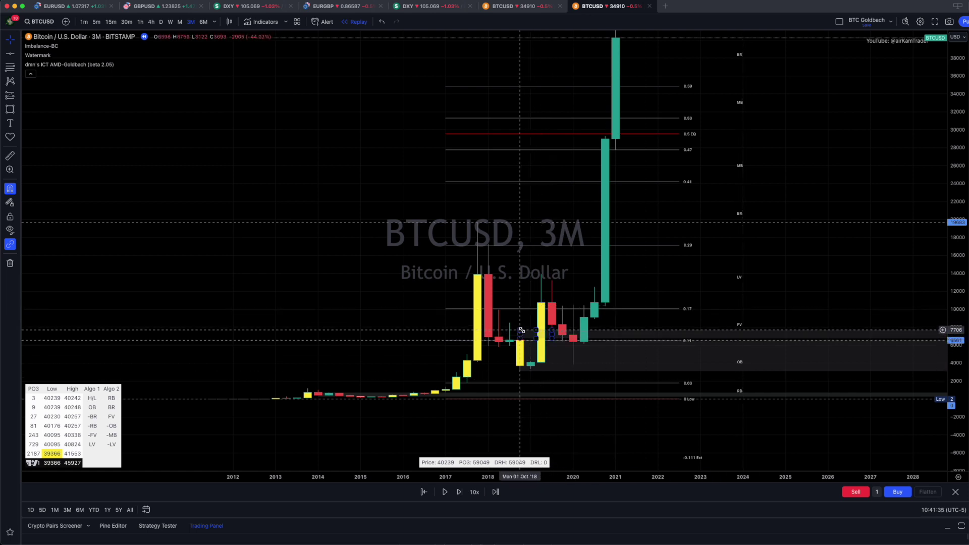
{"action": "left_click", "coordinate": [521, 330]}
{"action": "key", "text": "Delete"}
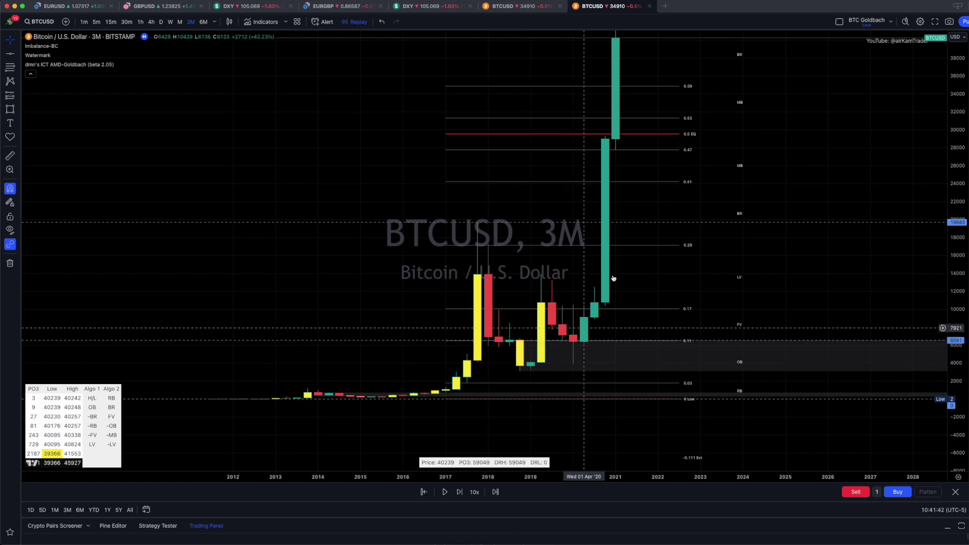
- Paste the Powers of 3 table onto the chart for reference and delete it again
{"action": "left_click_drag", "start_coordinate": [947, 243], "coordinate": [948, 323]}
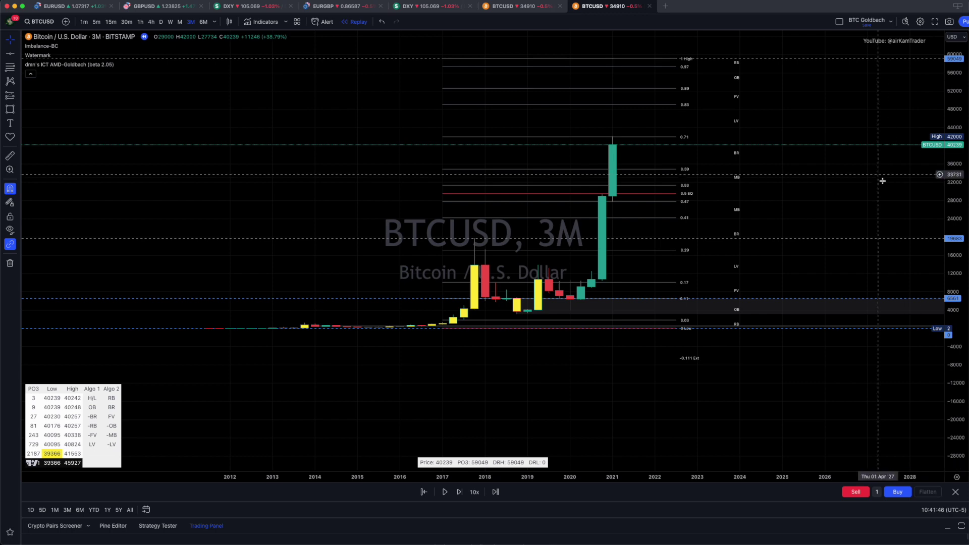
{"action": "left_click_drag", "start_coordinate": [956, 187], "coordinate": [960, 52]}
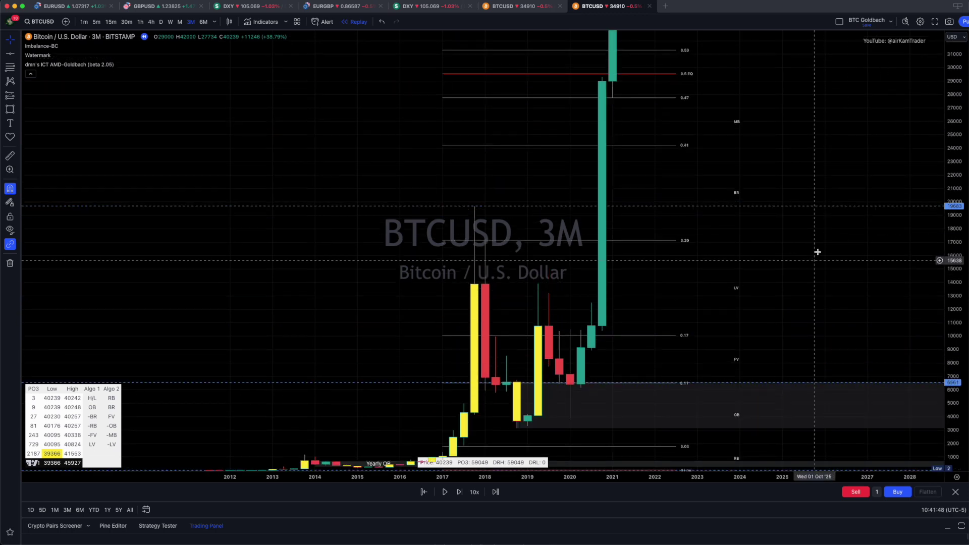
{"action": "left_click_drag", "start_coordinate": [817, 261], "coordinate": [804, 205]}
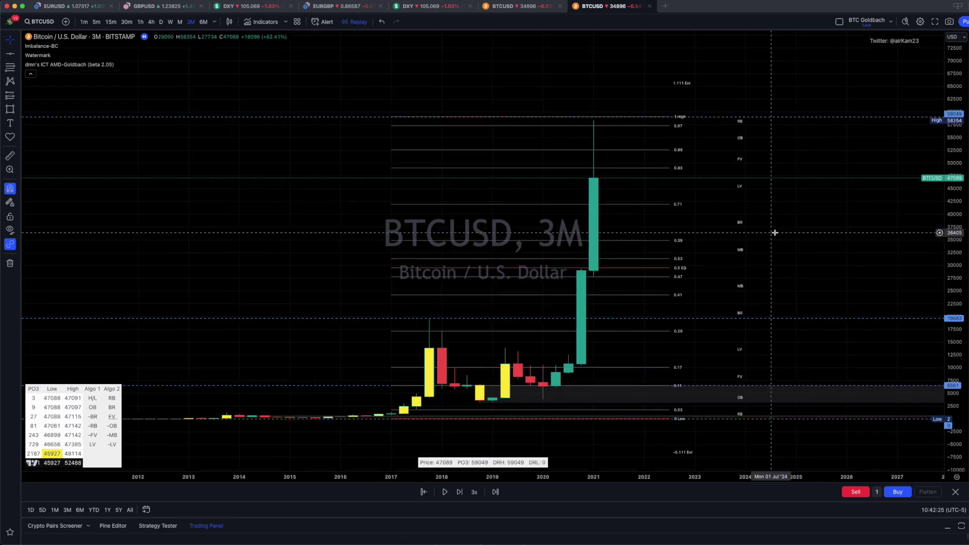
{"action": "scroll", "coordinate": [775, 233], "scroll_direction": "up", "scroll_amount": 1}
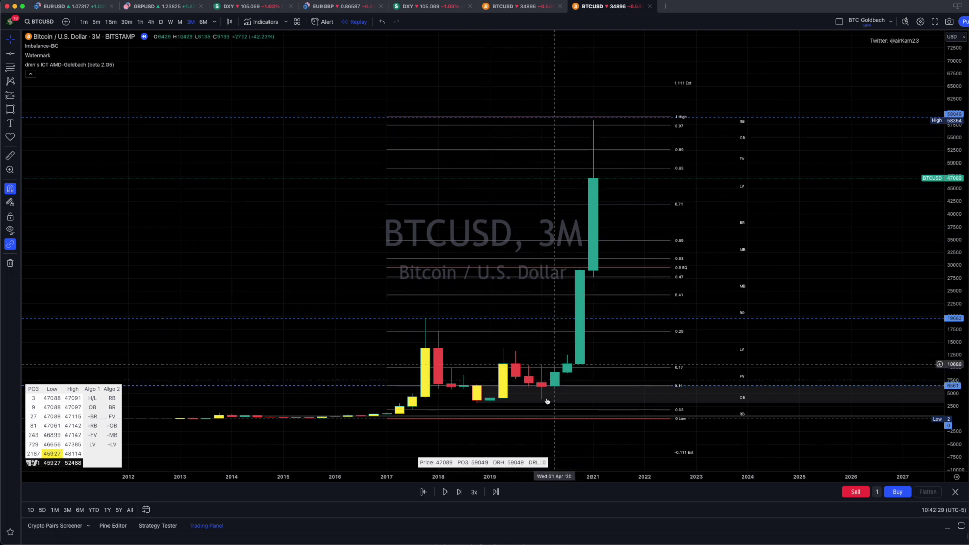
{"action": "key", "text": "super+v"}
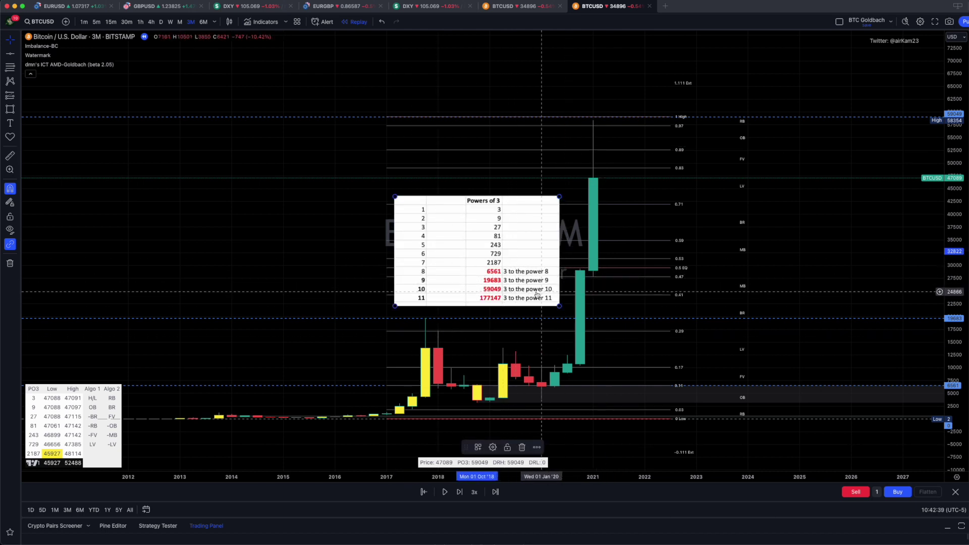
{"action": "key", "text": "Delete"}
- Play the bar replay forward until the January 2021 candle reaches the 59049 line, and pause it there
{"action": "left_click", "coordinate": [444, 492]}
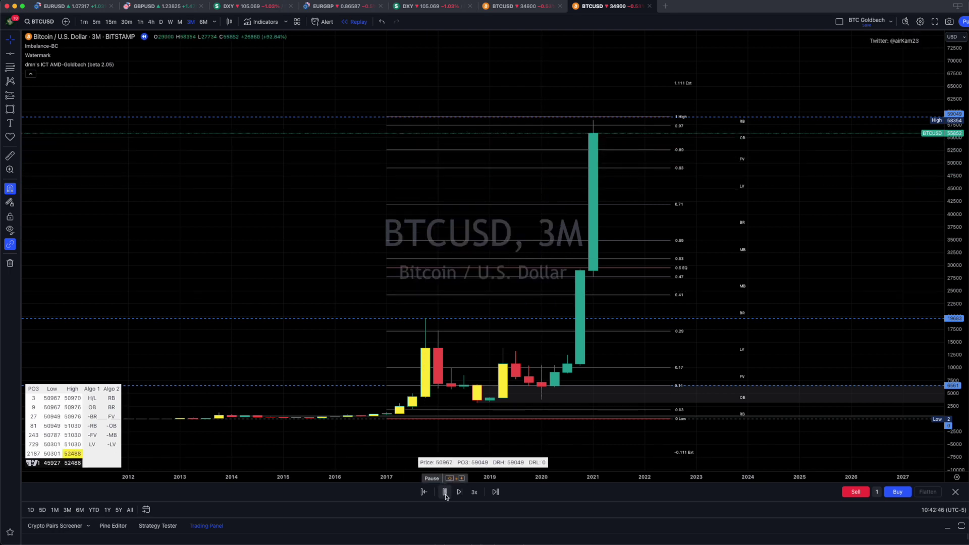
{"action": "left_click", "coordinate": [445, 493]}
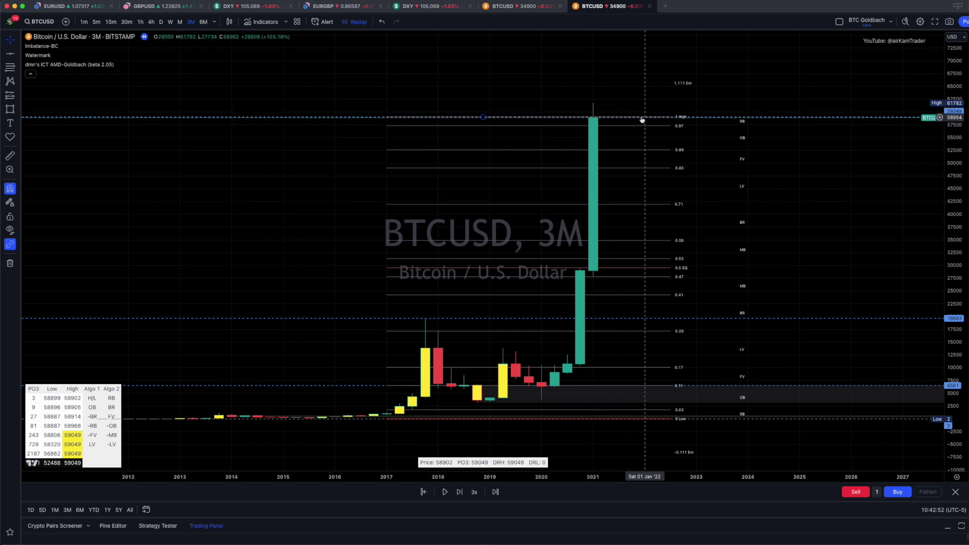
{"action": "scroll", "coordinate": [630, 111], "scroll_direction": "up", "scroll_amount": 2}
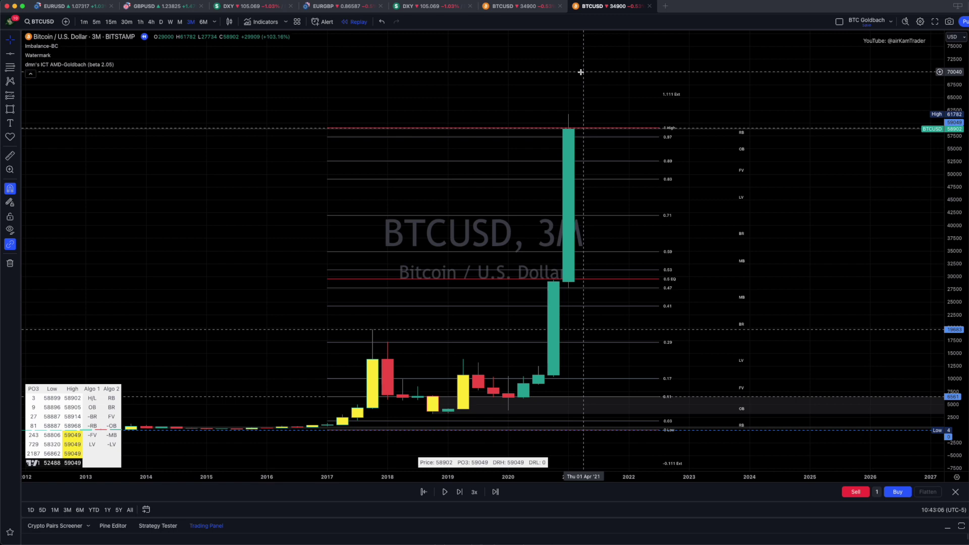
{"action": "scroll", "coordinate": [581, 72], "scroll_direction": "up", "scroll_amount": 1}
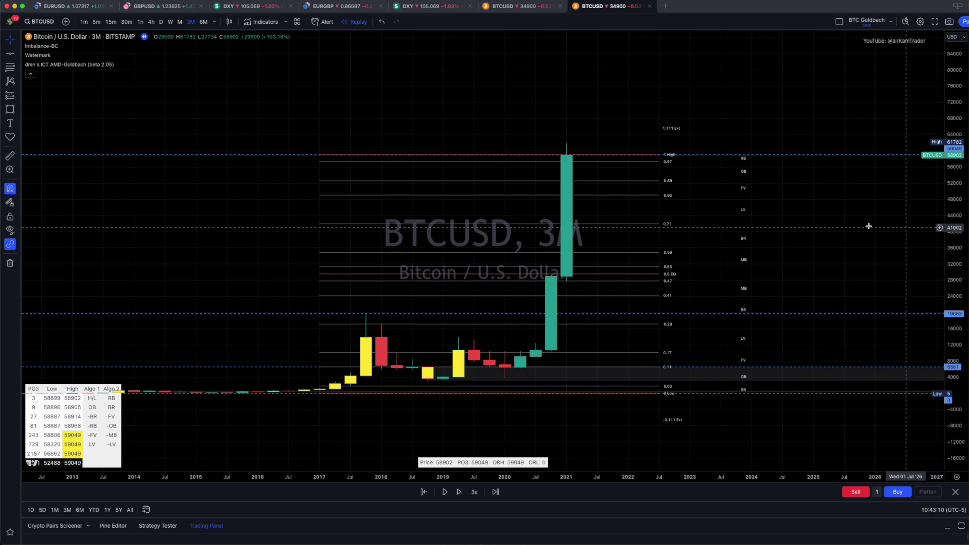
{"action": "scroll", "coordinate": [841, 125], "scroll_direction": "down", "scroll_amount": 1}
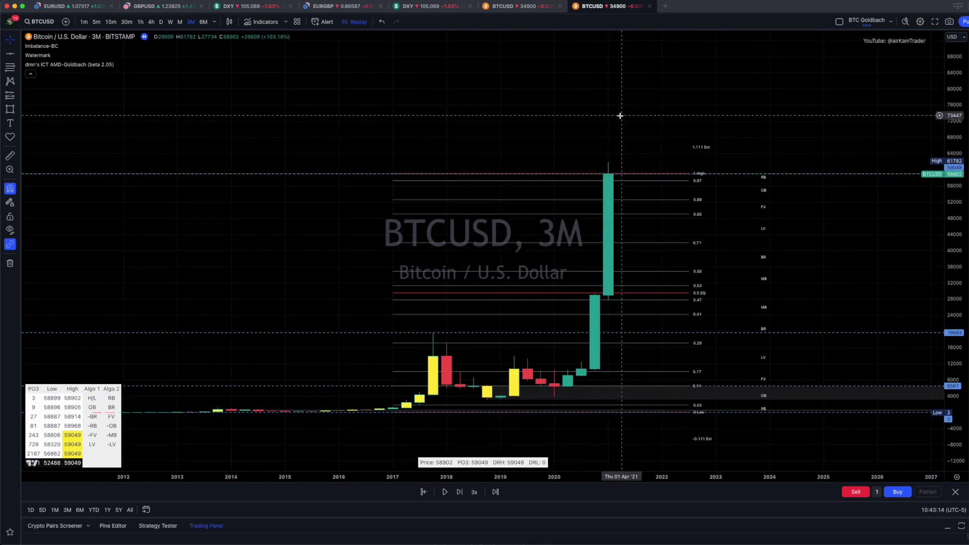
- Play the replay on at 10x speed into the October 2021 candle
{"action": "scroll", "coordinate": [620, 115], "scroll_direction": "up", "scroll_amount": 1}
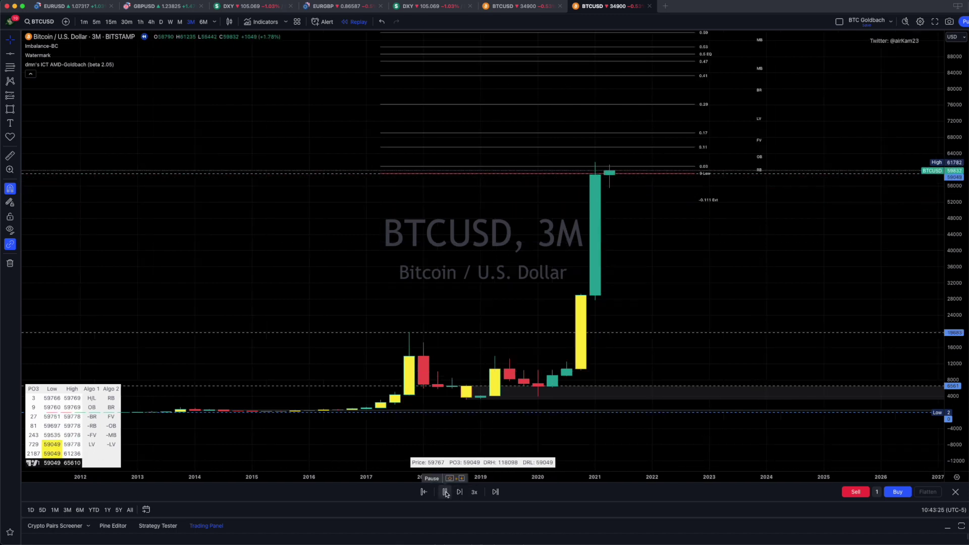
{"action": "left_click", "coordinate": [340, 513]}
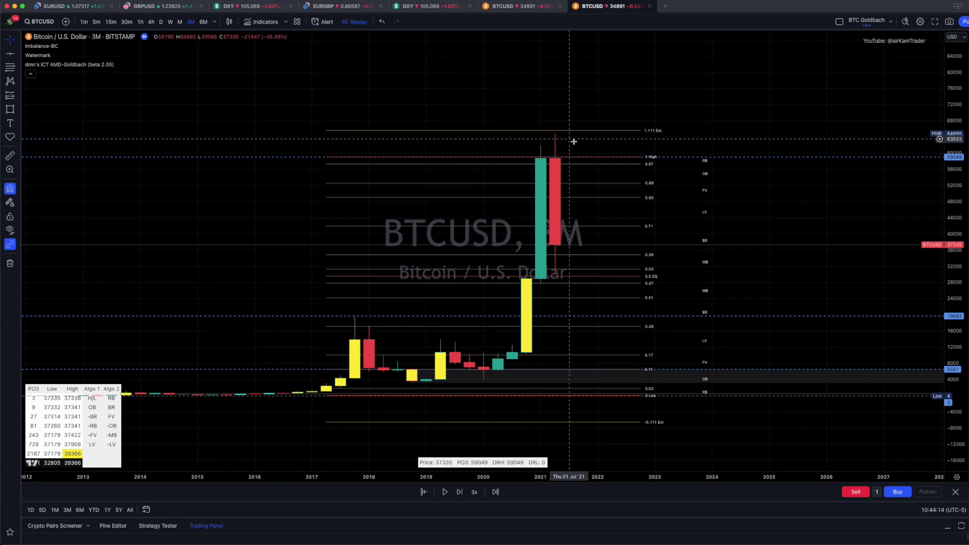
{"action": "left_click", "coordinate": [445, 492]}
{"action": "left_click", "coordinate": [474, 492]}
{"action": "left_click", "coordinate": [493, 404]}
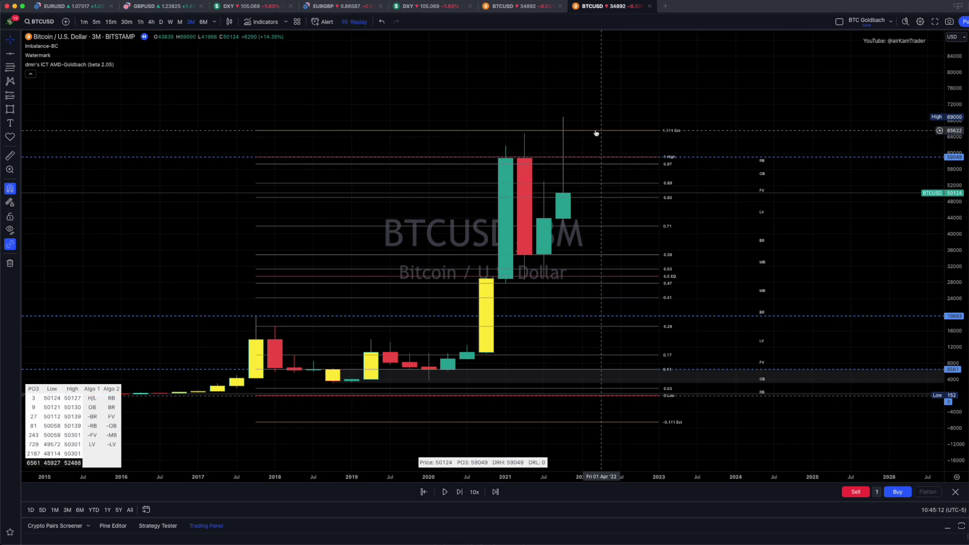
- Paste the Powers of 3 table and place it in the empty area above the early candles
{"action": "scroll", "coordinate": [831, 202], "scroll_direction": "down", "scroll_amount": 5}
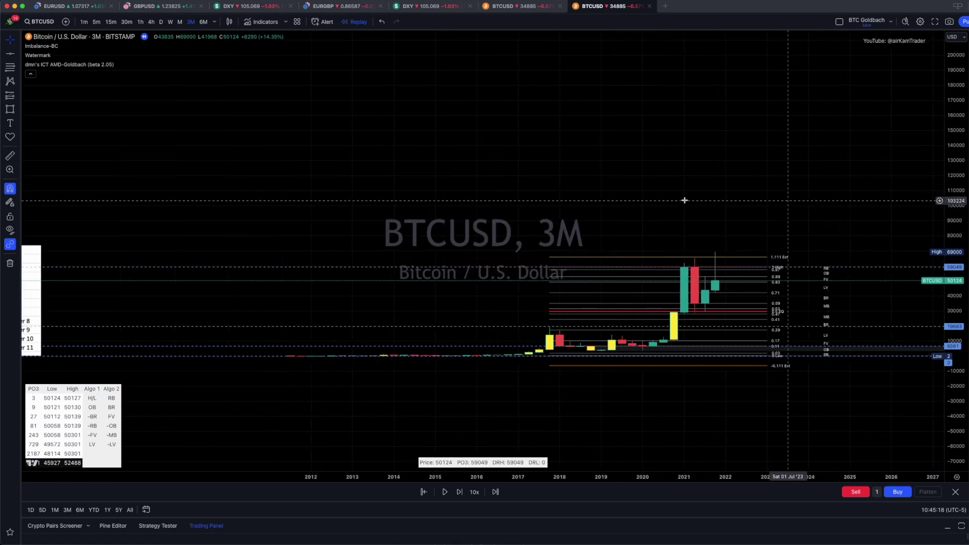
{"action": "key", "text": "super+v"}
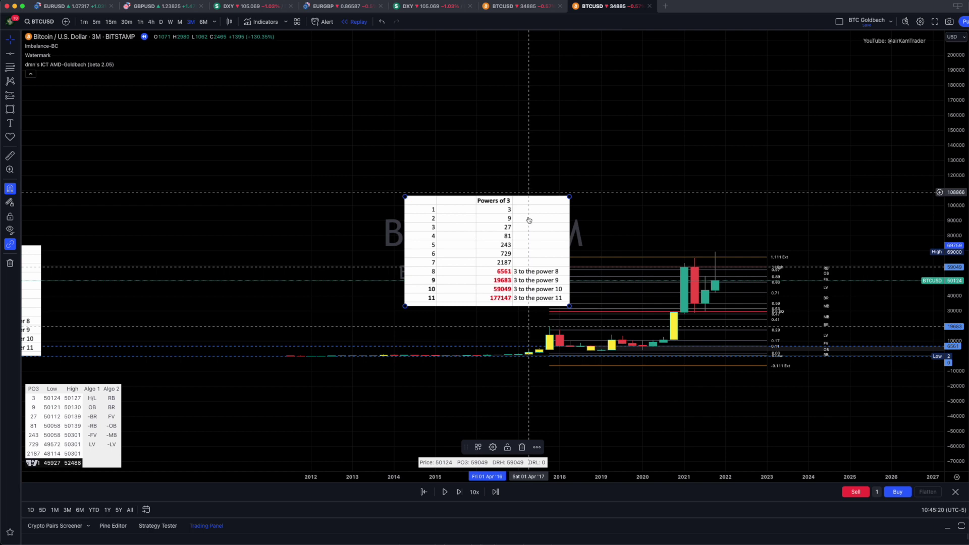
{"action": "left_click_drag", "start_coordinate": [525, 241], "coordinate": [509, 108]}
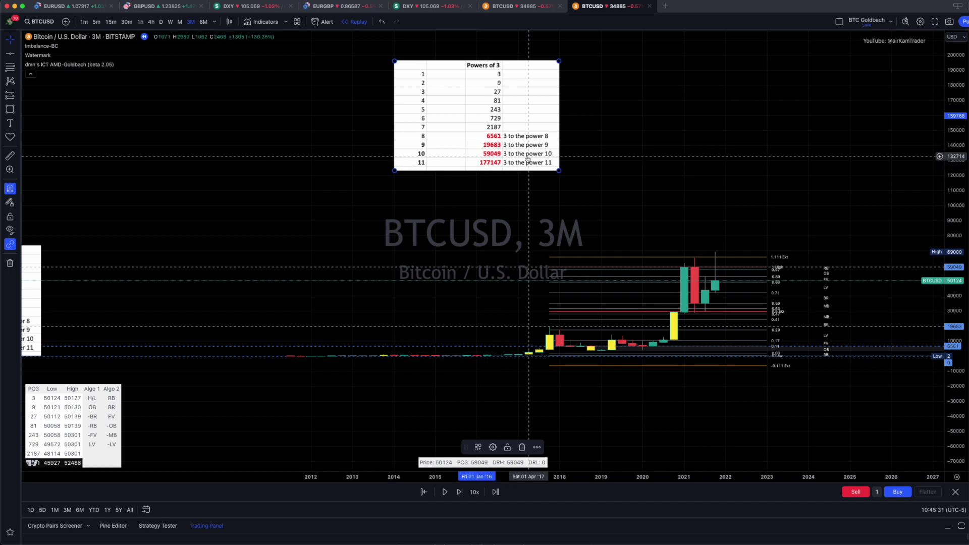
{"action": "left_click_drag", "start_coordinate": [527, 159], "coordinate": [465, 164]}
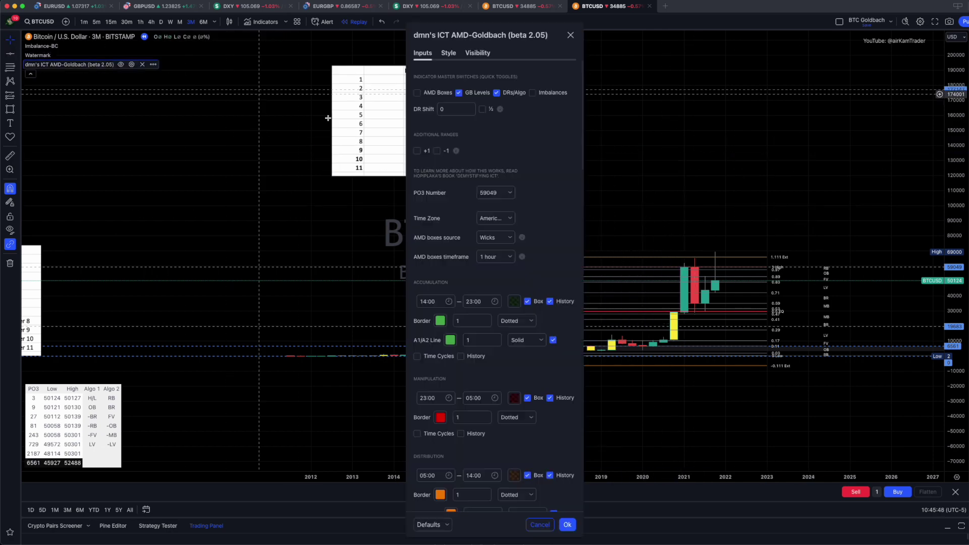
- Switch the chart to the 12-month timeframe and mark the red 2018 candle with a rectangle from its 17235 high down to its close
{"action": "left_click", "coordinate": [215, 21]}
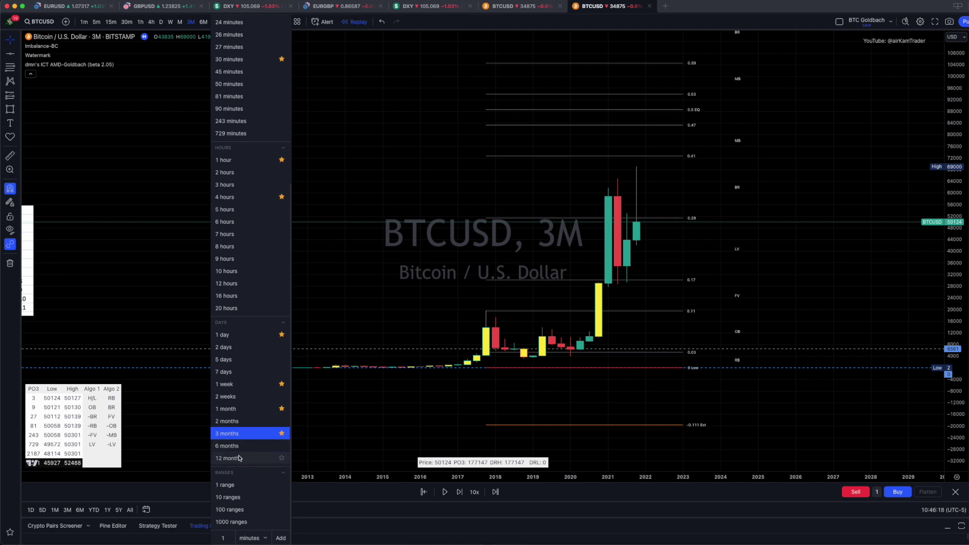
{"action": "left_click", "coordinate": [240, 458]}
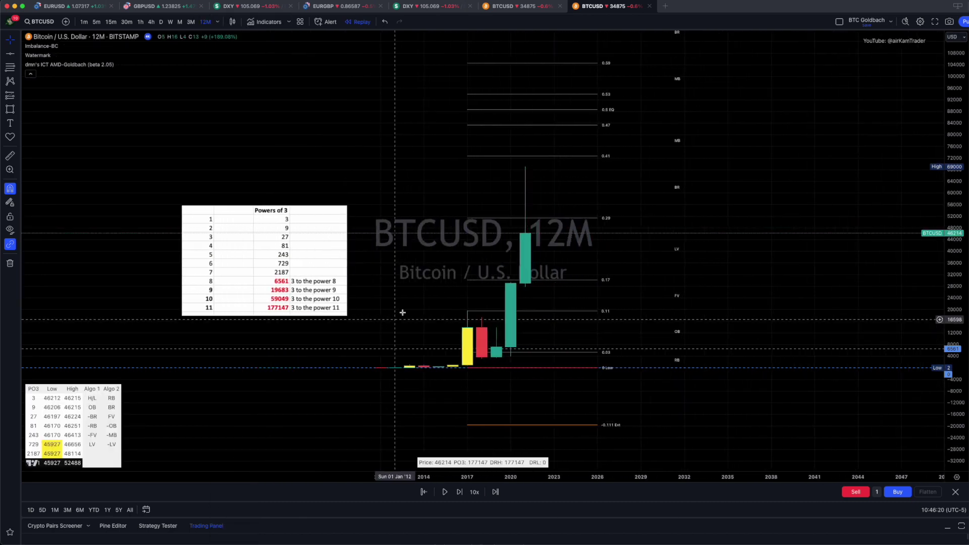
{"action": "scroll", "coordinate": [818, 277], "scroll_direction": "up", "scroll_amount": 2}
{"action": "scroll", "coordinate": [818, 277], "scroll_direction": "up", "scroll_amount": 1}
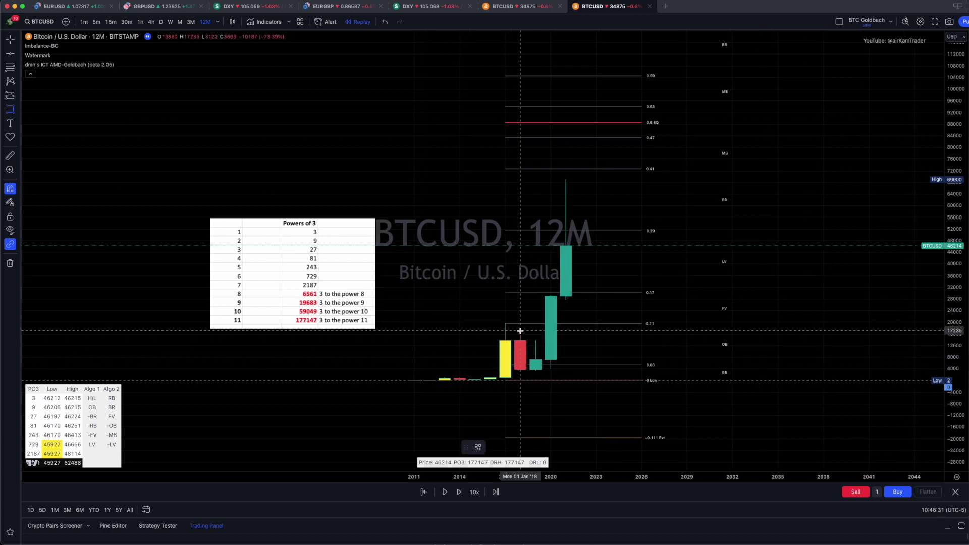
{"action": "left_click_drag", "start_coordinate": [520, 331], "coordinate": [520, 369]}
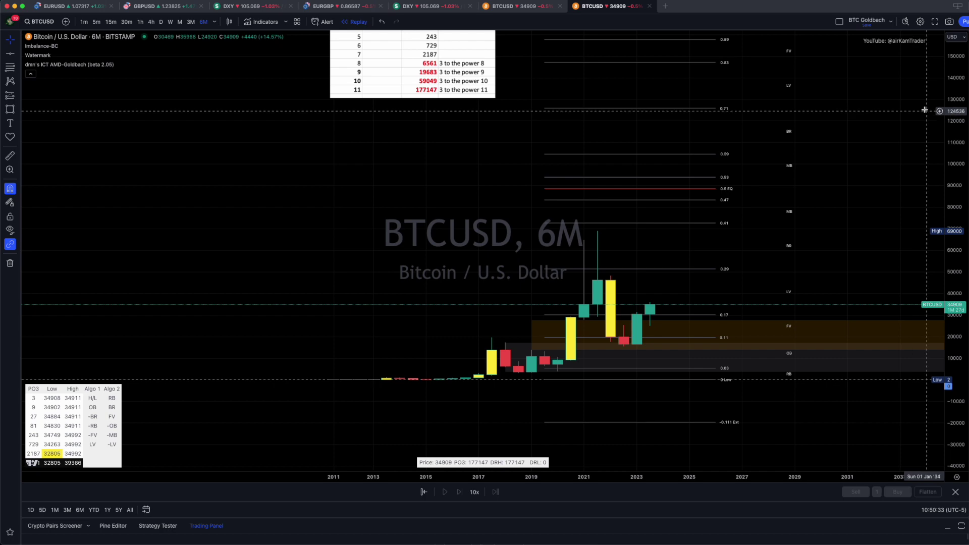
- Examine the Goldbach levels up to the 177147 line on the 6-month chart alongside the Powers of 3 table and the marked gaps
{"action": "left_click_drag", "start_coordinate": [945, 103], "coordinate": [945, 146]}
{"action": "left_click_drag", "start_coordinate": [881, 201], "coordinate": [861, 264]}
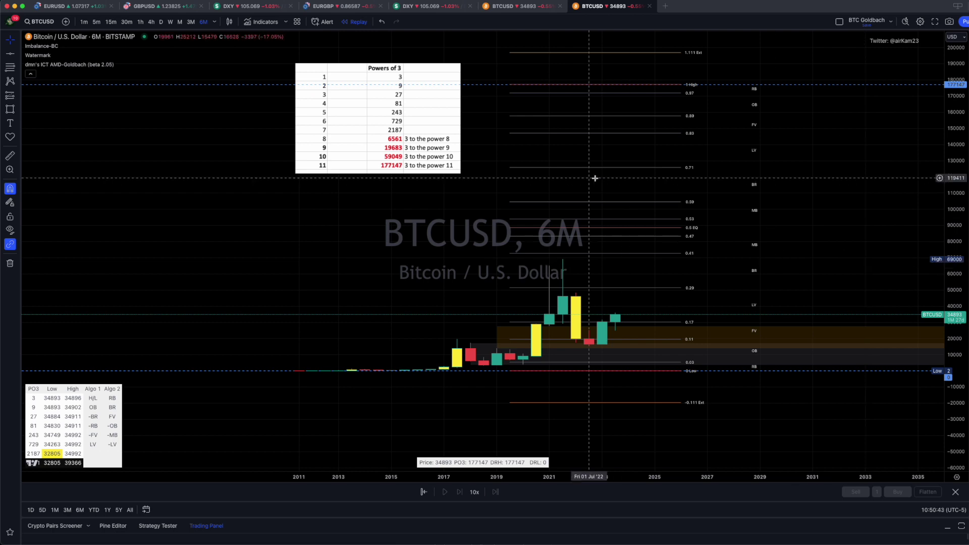
{"action": "left_click", "coordinate": [438, 136]}
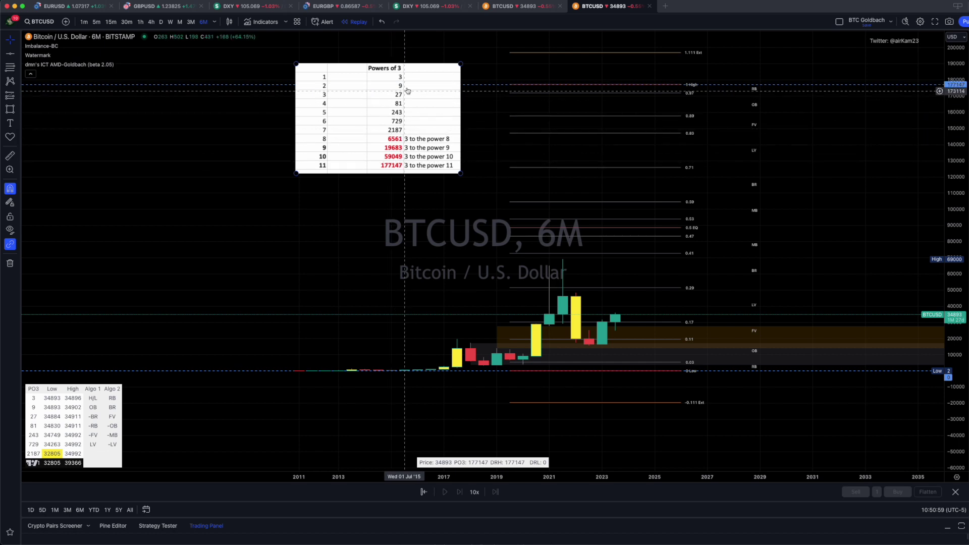
{"action": "left_click", "coordinate": [404, 126]}
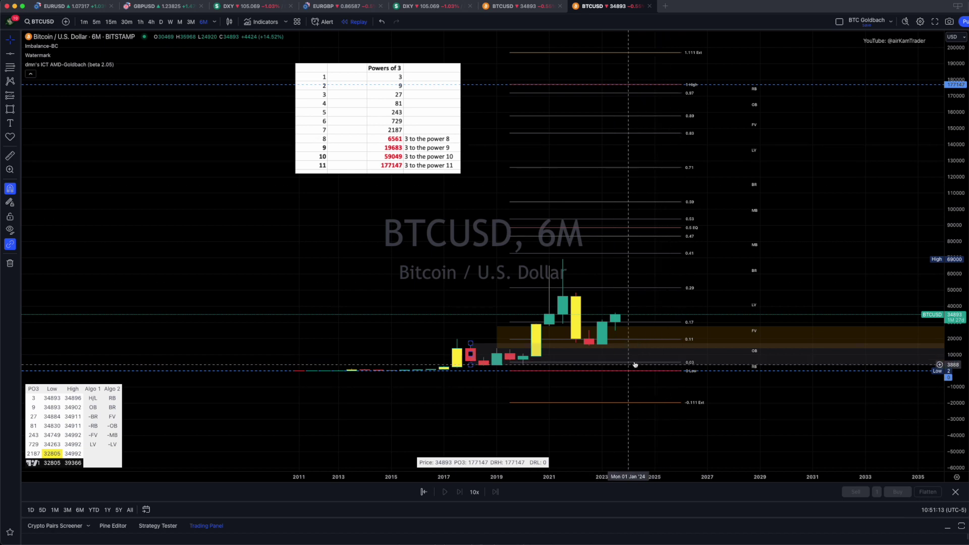
{"action": "scroll", "coordinate": [772, 178], "scroll_direction": "down", "scroll_amount": 2}
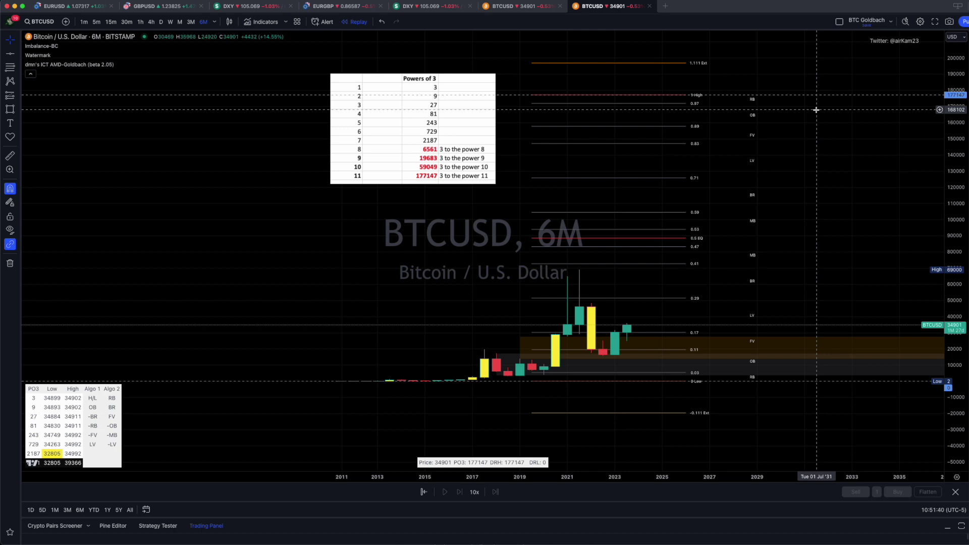
{"action": "left_click_drag", "start_coordinate": [818, 251], "coordinate": [785, 261]}
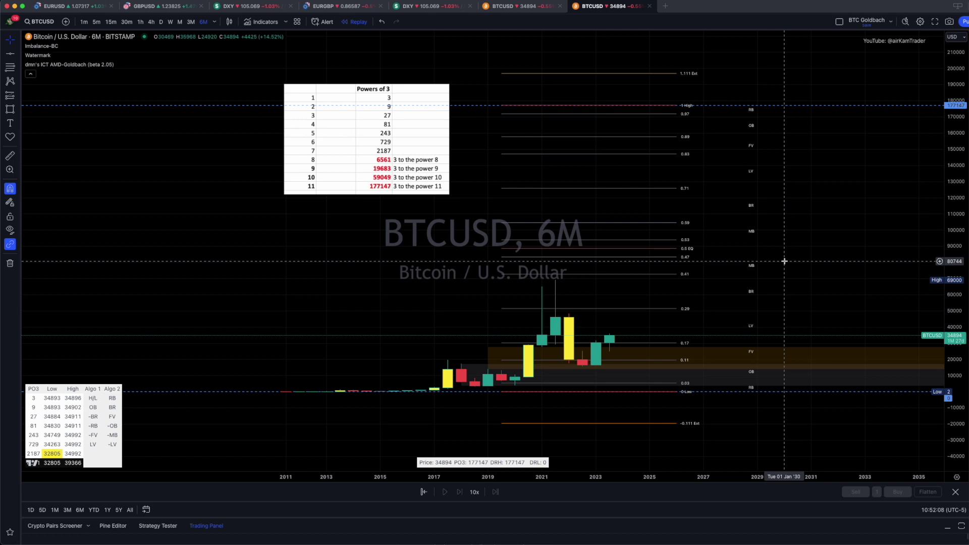
{"action": "scroll", "coordinate": [784, 261], "scroll_direction": "up", "scroll_amount": 3}
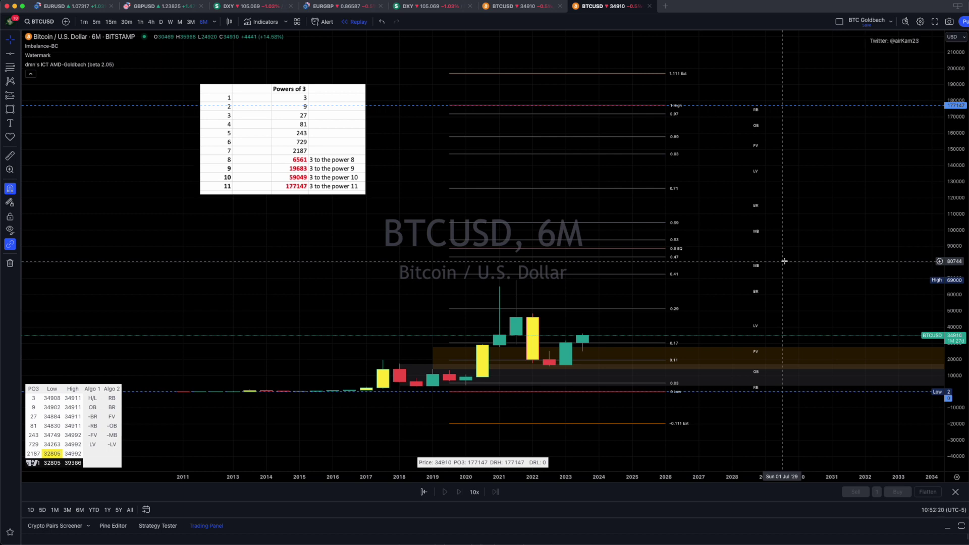
{"action": "scroll", "coordinate": [785, 261], "scroll_direction": "down", "scroll_amount": 1}
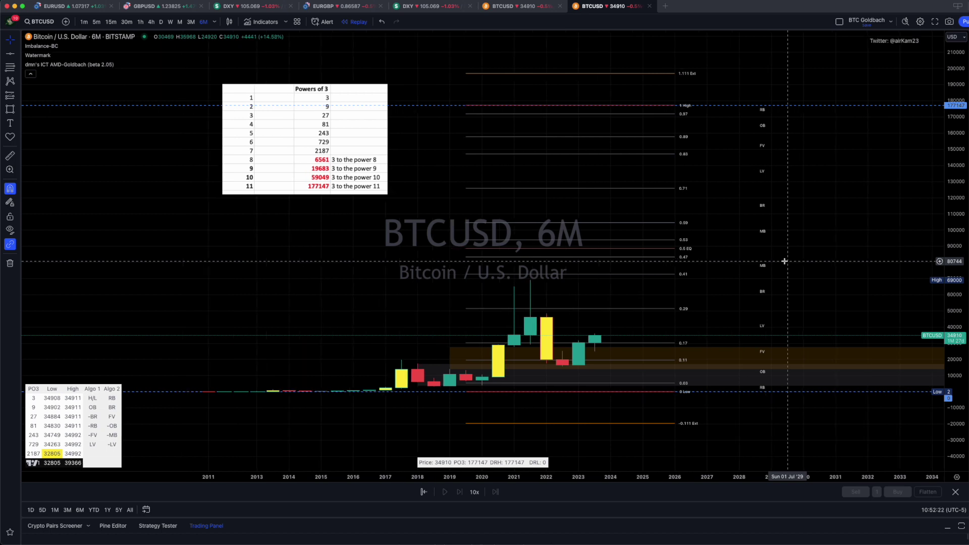